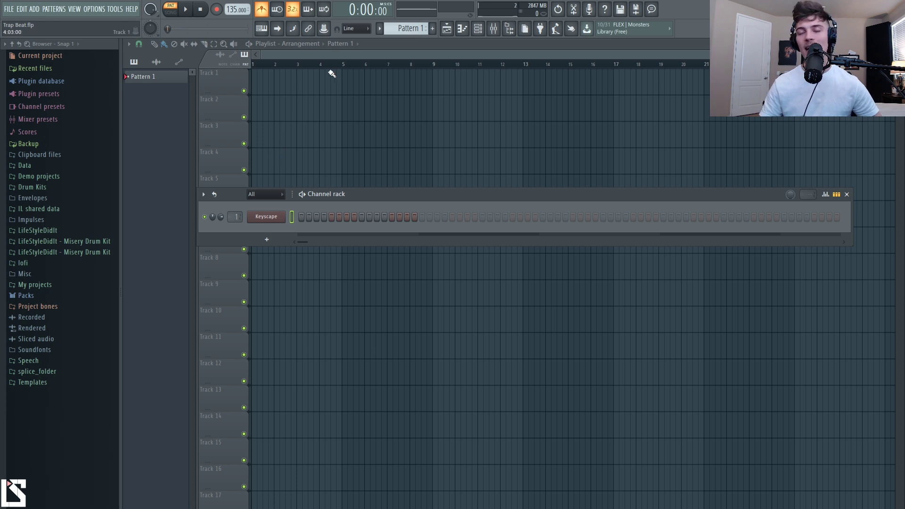
Record a four-bar Keyscape chord progression into Pattern 1, capturing everything.
left_click(222, 12)
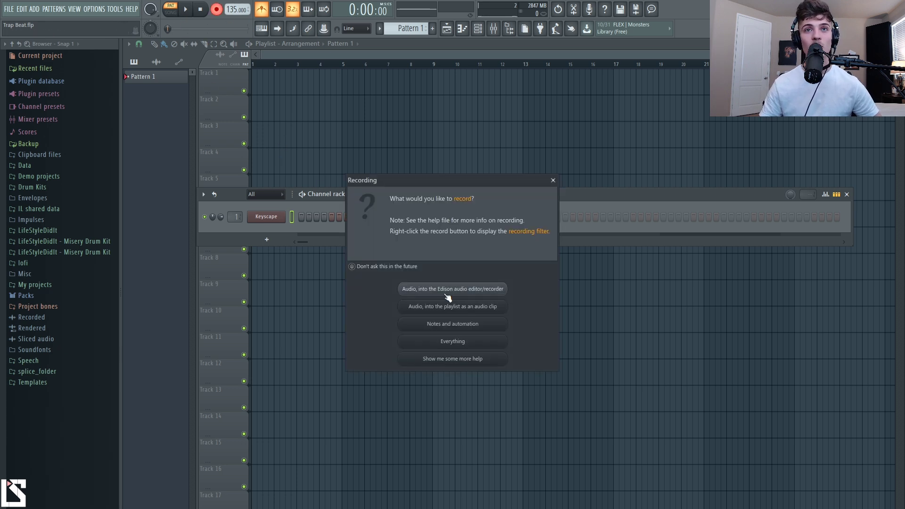
left_click(443, 344)
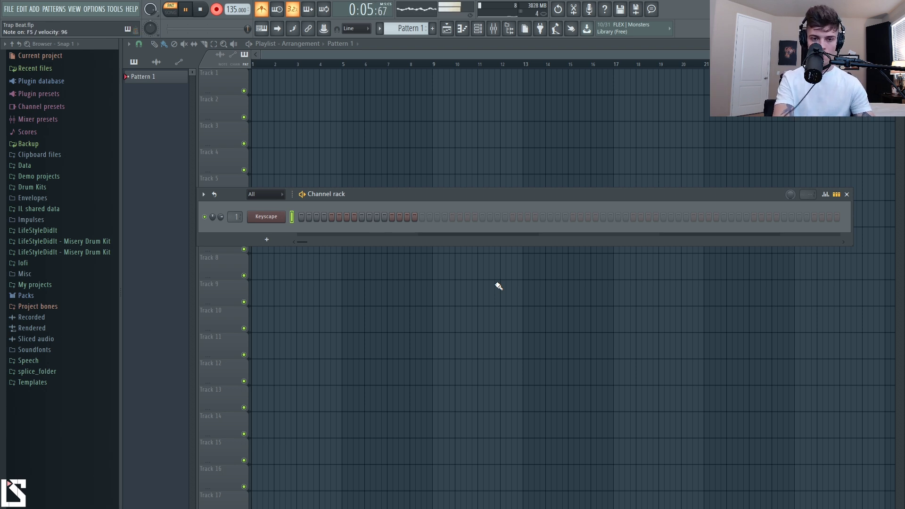
key("space")
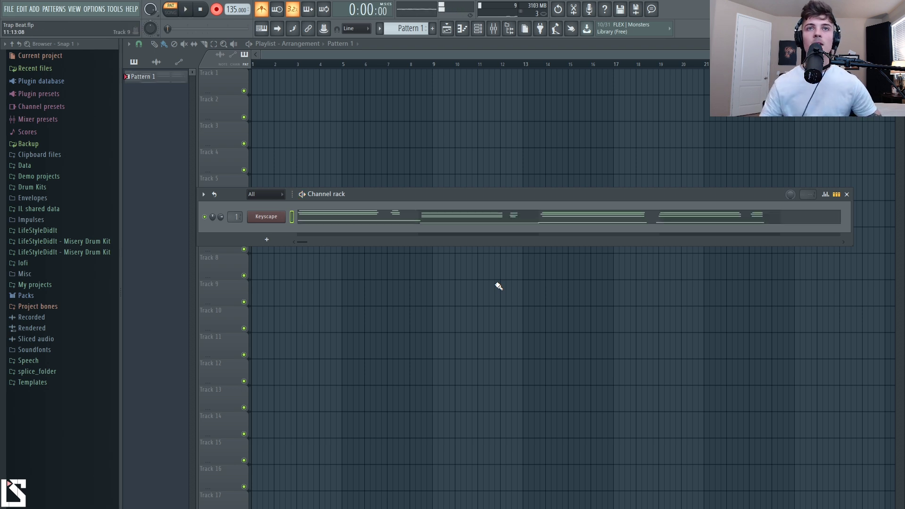
Add a one-bar A#3 bass note at bar 4 of the Keyscape chords and even out the short chord notes' lengths.
left_click(458, 227)
scroll(348, 309, "down", 5)
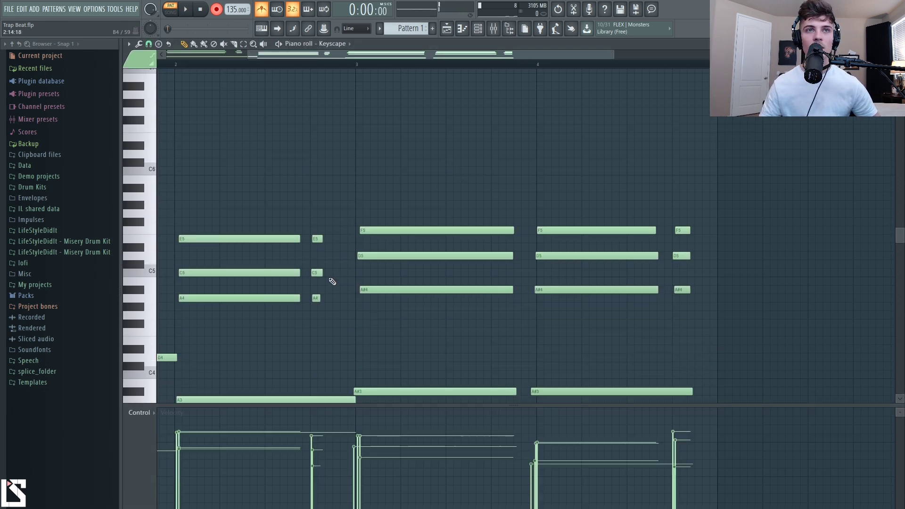
scroll(322, 59, "down", 3)
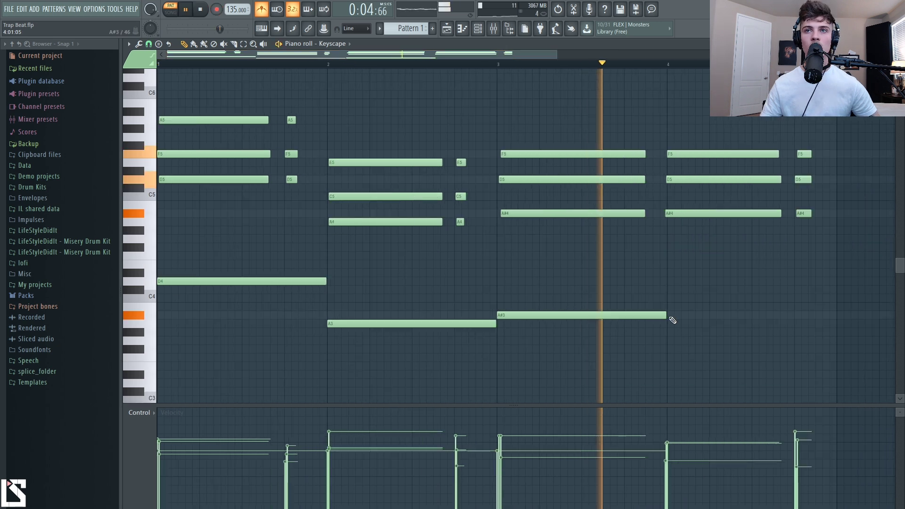
left_click(672, 315)
left_click_drag(805, 153, 803, 154)
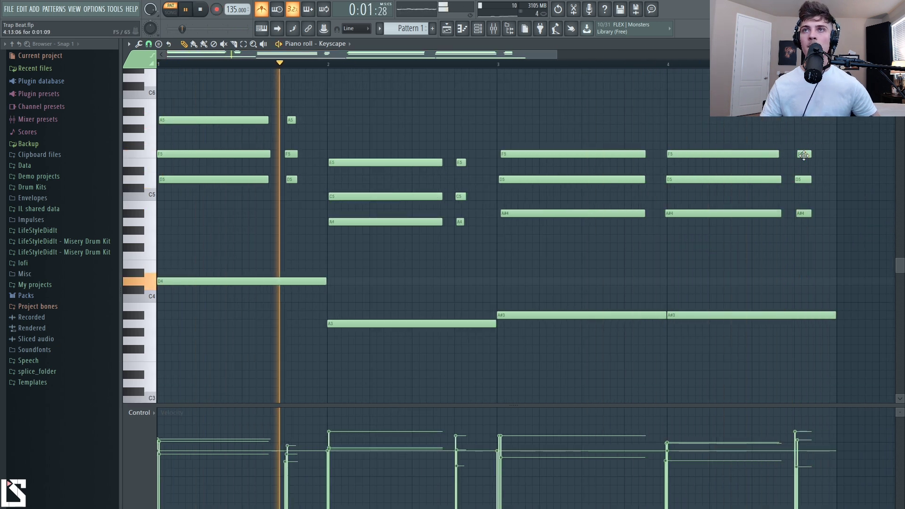
left_click_drag(493, 137, 467, 223)
Lower the velocity of all Keyscape chord notes slightly and set the project tempo to 148 BPM.
key("ctrl+a")
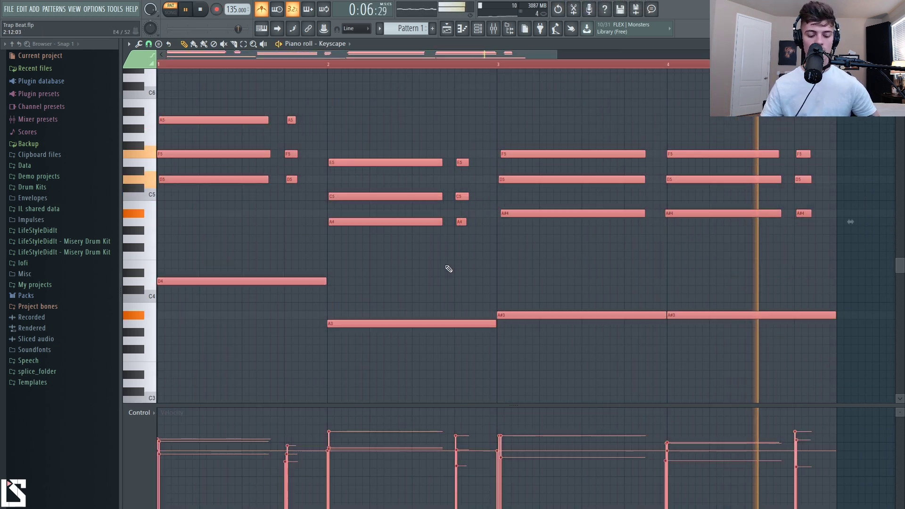
scroll(448, 267, "down", 2)
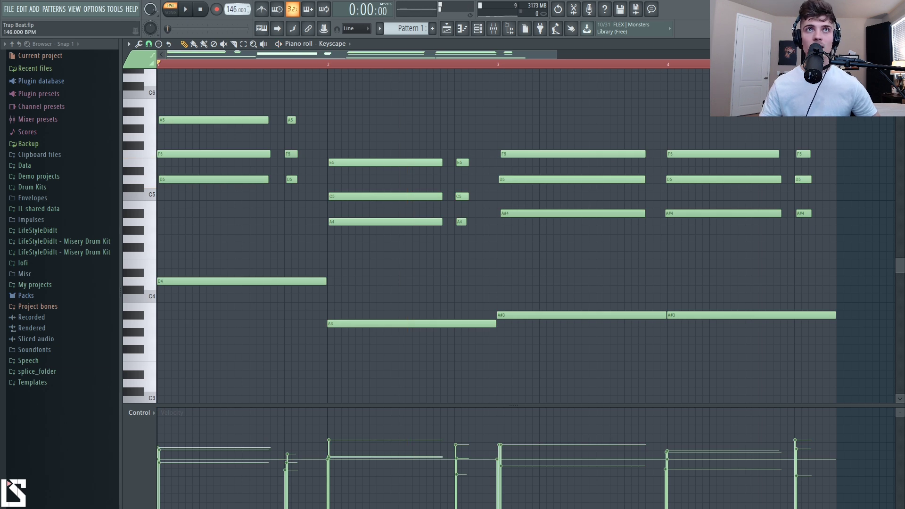
left_click(478, 34)
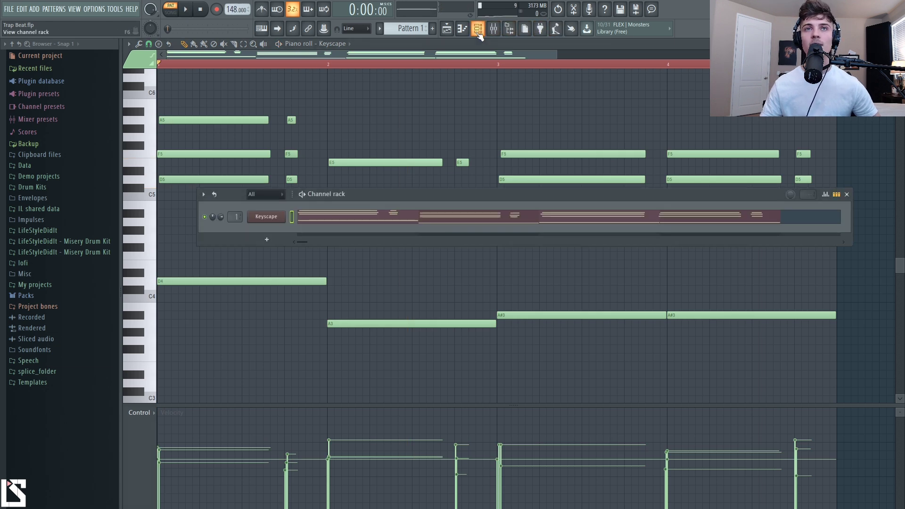
key("F6")
Transpose all Keyscape chord notes up one semitone and play the progression back.
key("ctrl+a")
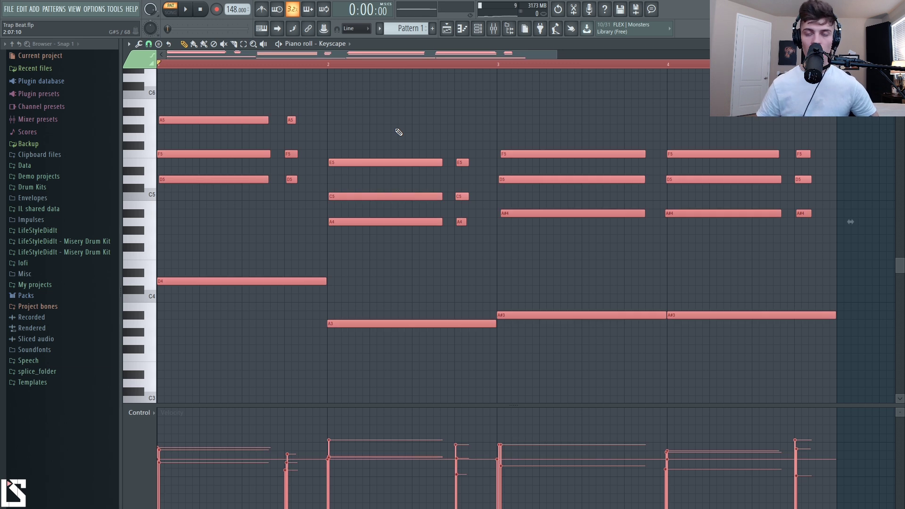
key("shift+Up")
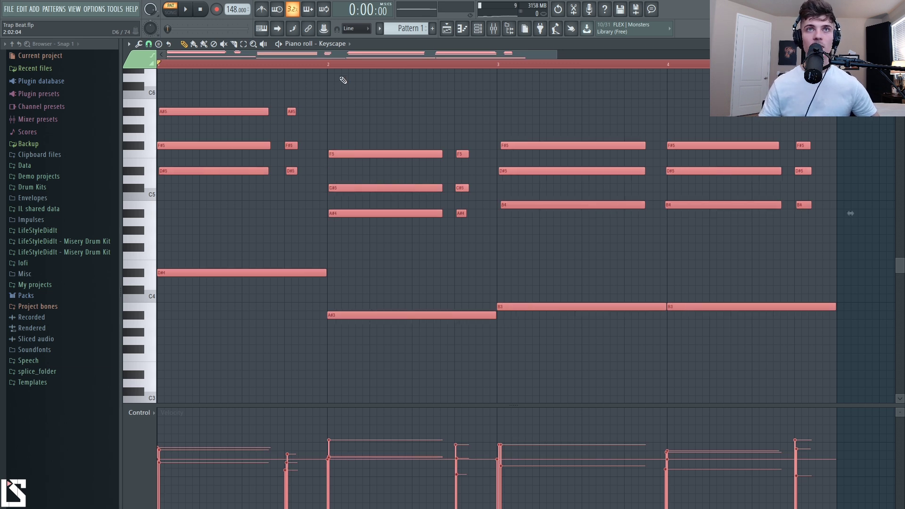
scroll(336, 56, "down", 1)
key("ctrl+d")
key("space")
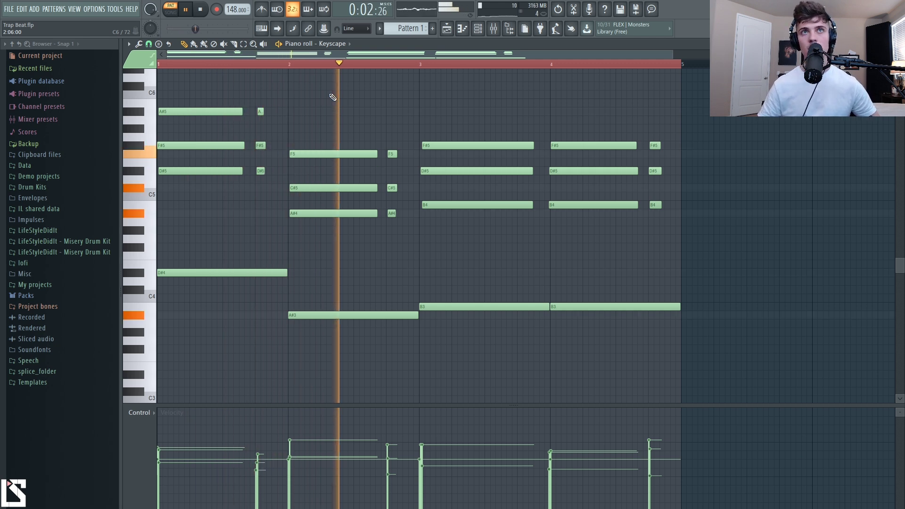
Set the project tempo to 138 BPM and play the chords at that speed.
left_click_drag(235, 9, 237, 17)
key("space")
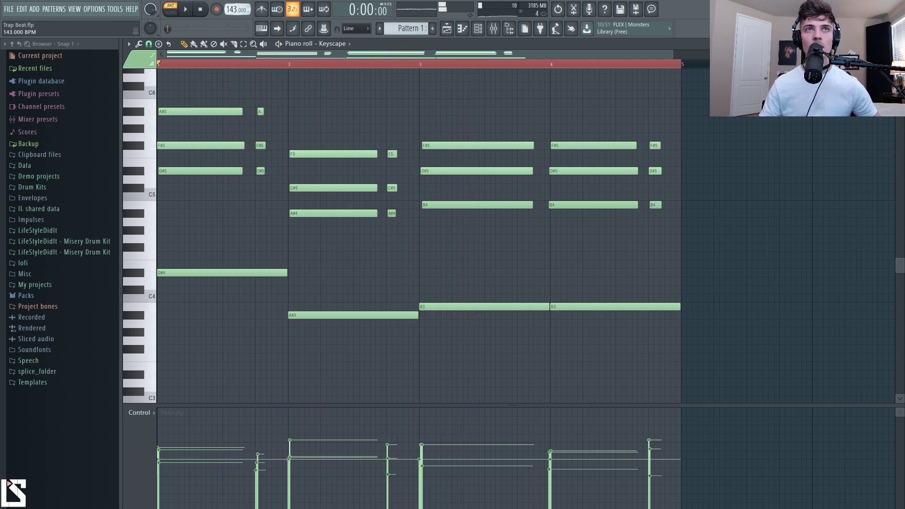
key("space")
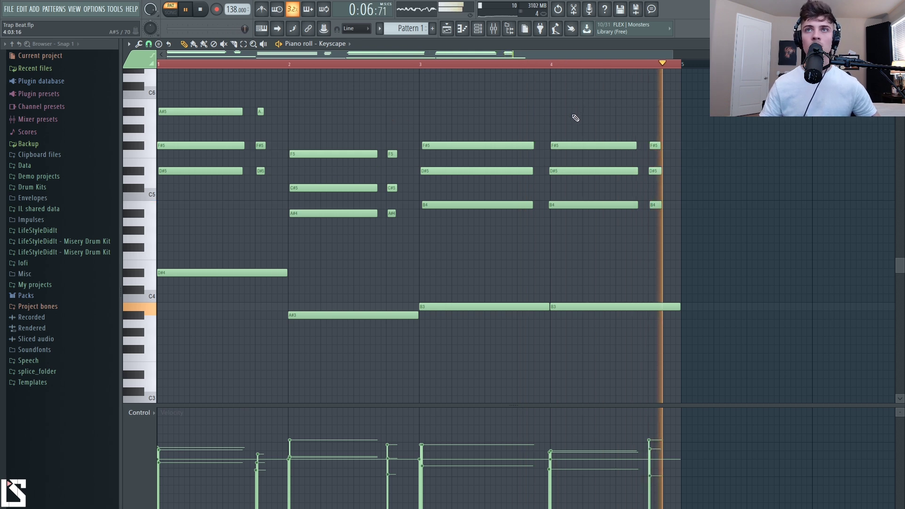
Stop playback and duplicate the whole four-bar chord progression into bars 5 to 8.
key("space")
key("ctrl+a")
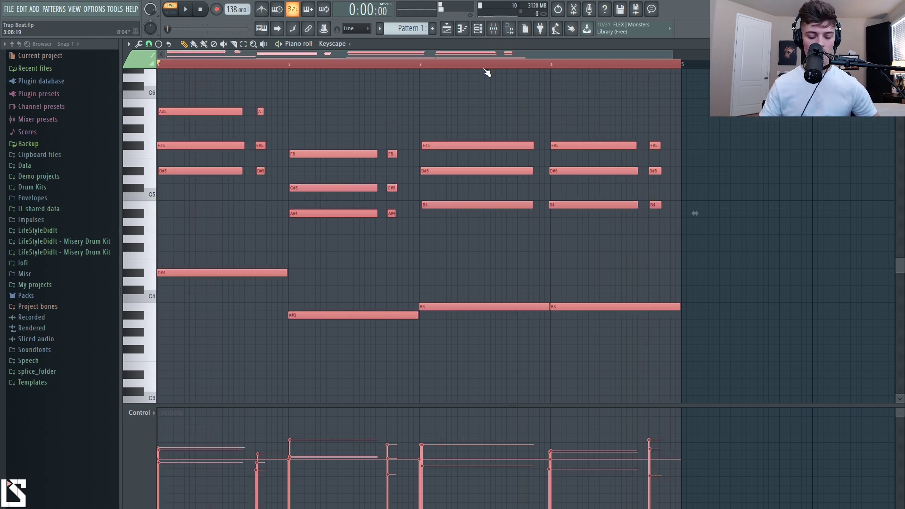
key("ctrl+b")
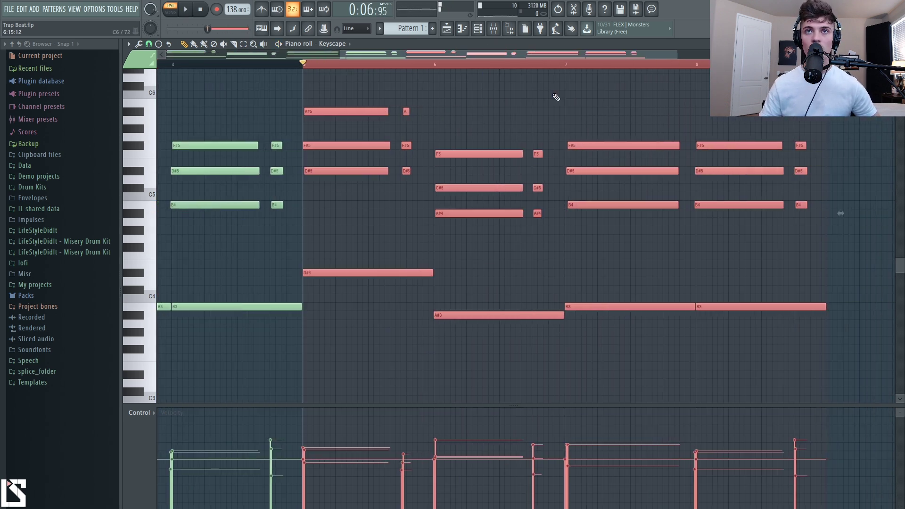
Clone the Keyscape channel to get a second piano channel for the melody.
left_click(479, 34)
right_click(282, 217)
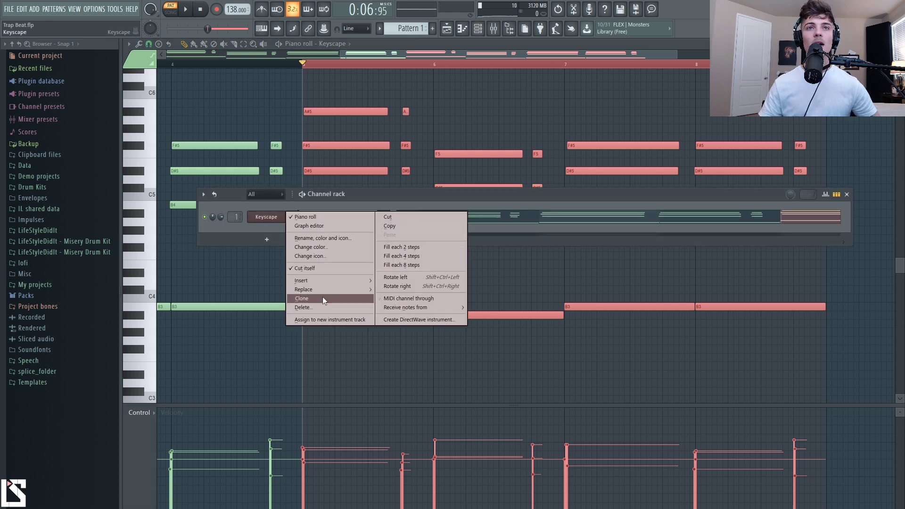
left_click(323, 298)
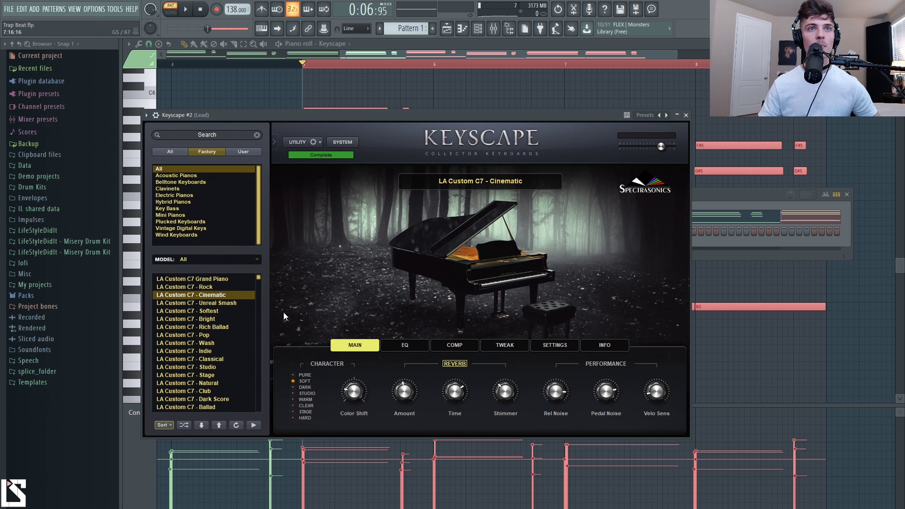
left_click(728, 198)
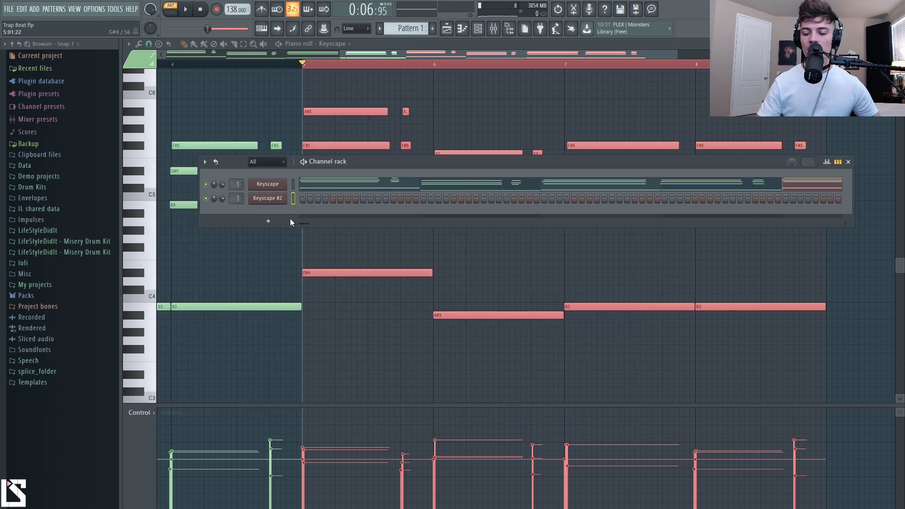
Rehearse over the looping chords of bars 5 to 8, and record a piano melody on the Keyscape #2 channel.
key("space")
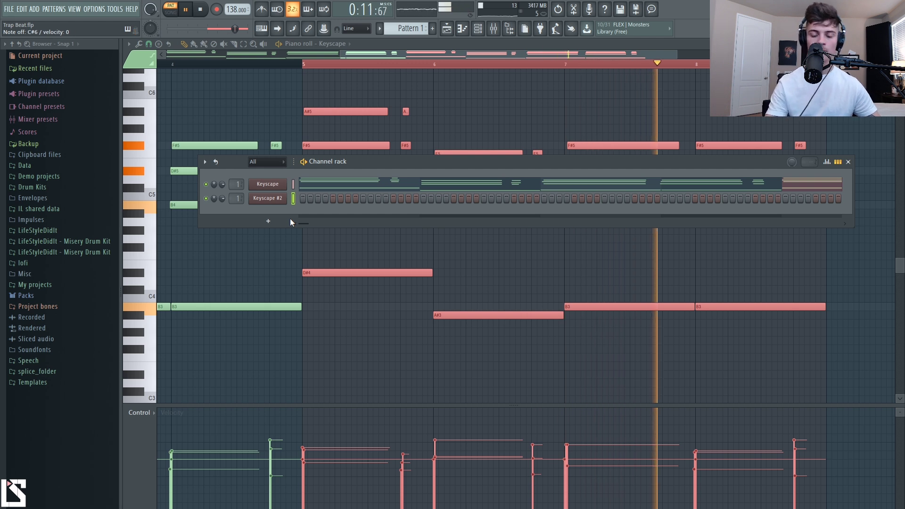
key("space")
key("space")
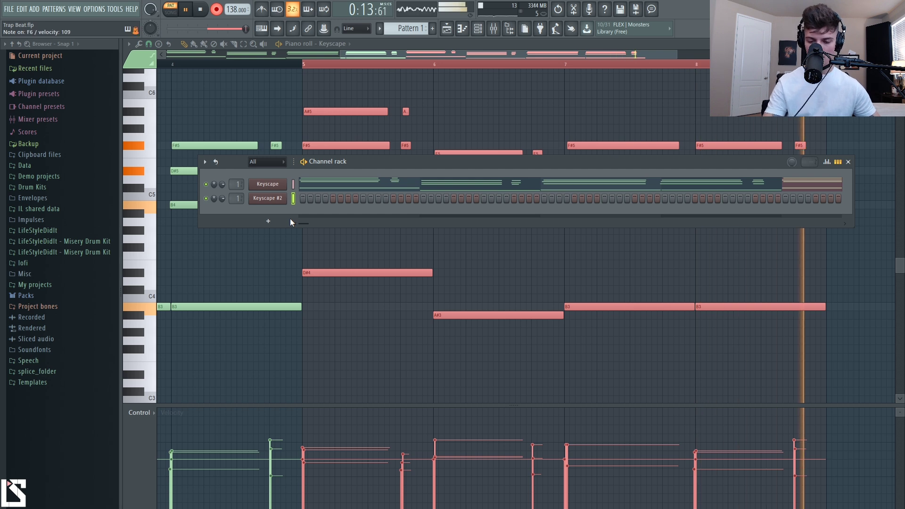
key("space")
Move all recorded Keyscape #2 melody notes from bars 5 to 8 back to bars 1 to 4.
left_click(349, 200)
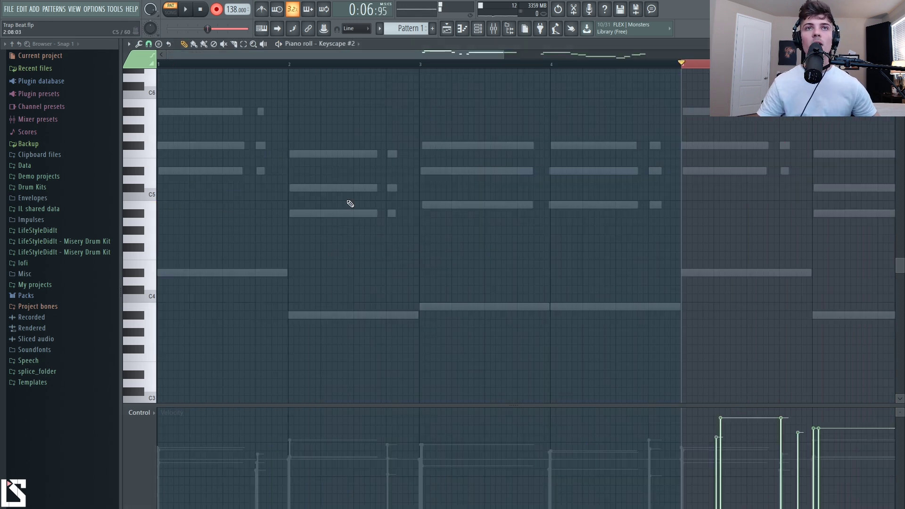
scroll(482, 72, "down", 3)
scroll(475, 95, "up", 5)
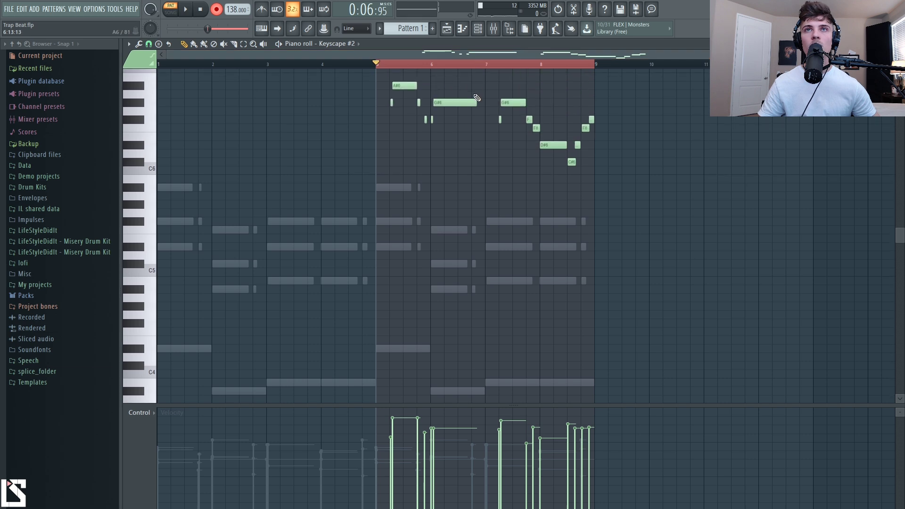
left_click_drag(372, 108, 503, 200)
key("ctrl+a")
left_click_drag(403, 137, 183, 140)
Clear the note and time selection and play the melody with the chords from within bar 1.
left_click(179, 64)
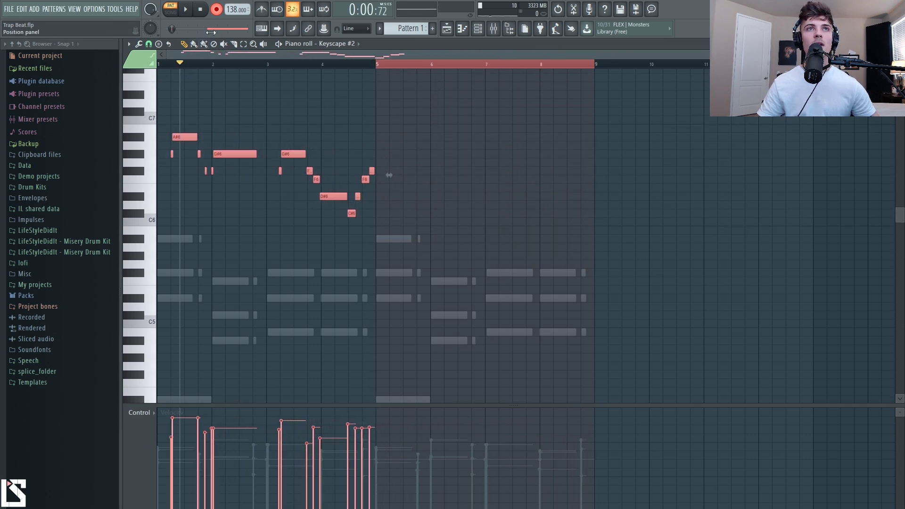
scroll(215, 61, "up", 3)
left_click(210, 68, "ctrl")
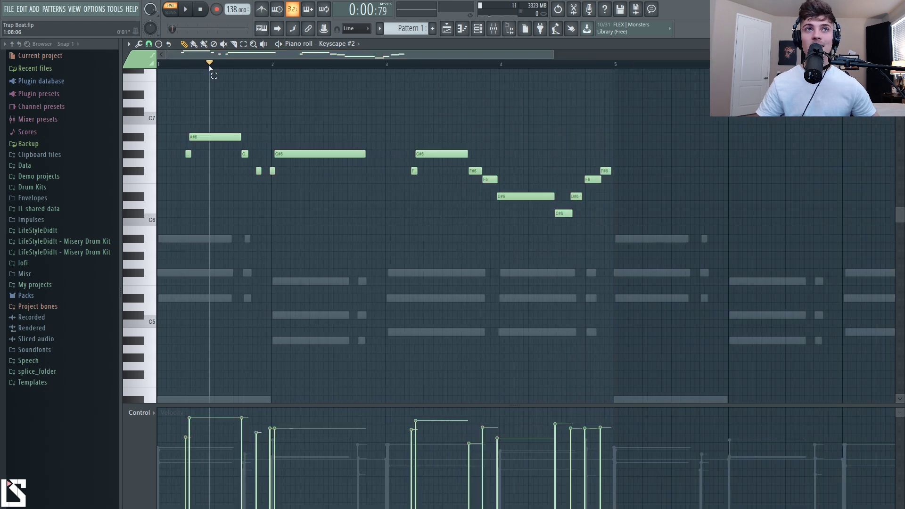
key("space")
key("space")
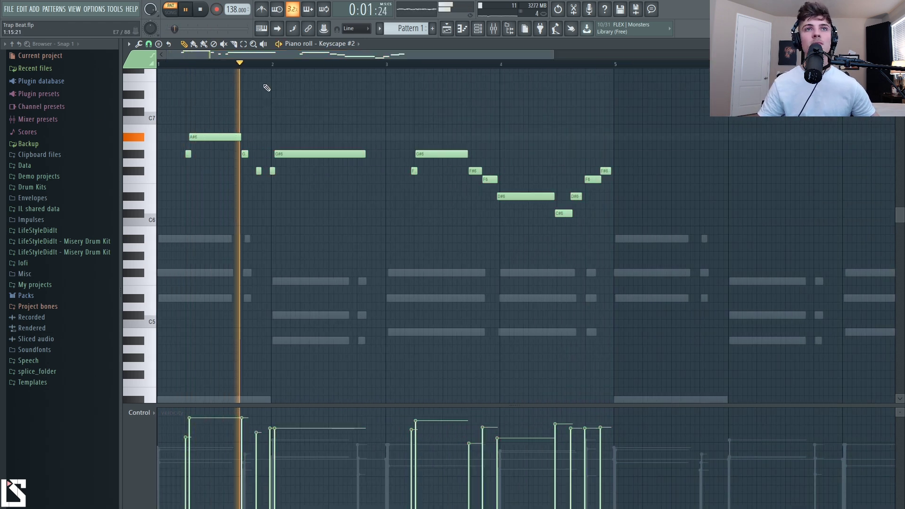
Lower the velocity of all Keyscape #2 melody notes slightly while listening.
scroll(259, 62, "up", 2)
key("ctrl+a")
scroll(344, 105, "down", 3)
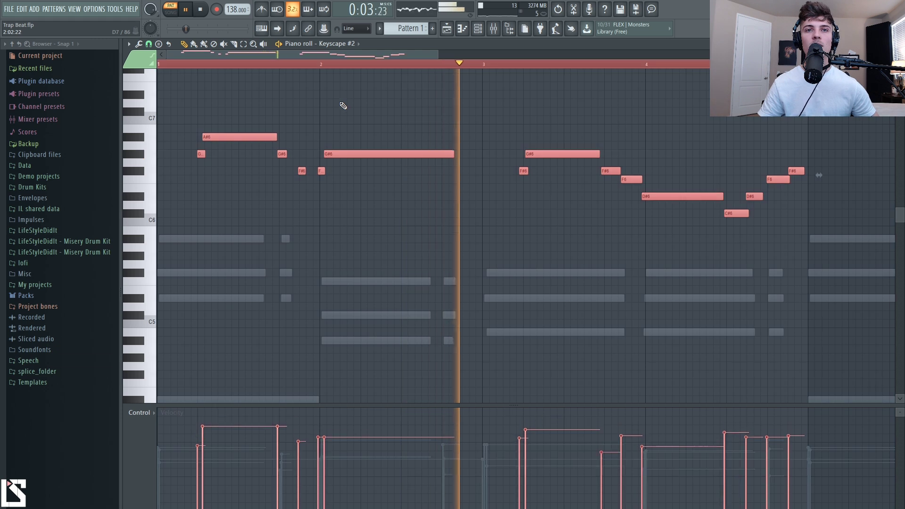
key("space")
Delete the melody notes in bars 3 and 4, keeping only the opening two-bar phrase.
mouse_move(513, 217)
left_mouse_down()
mouse_move(565, 120)
mouse_move(537, 130)
mouse_move(647, 202)
mouse_move(633, 163)
mouse_move(659, 202)
mouse_move(815, 149)
left_mouse_up()
right_click(525, 170)
right_click(538, 154)
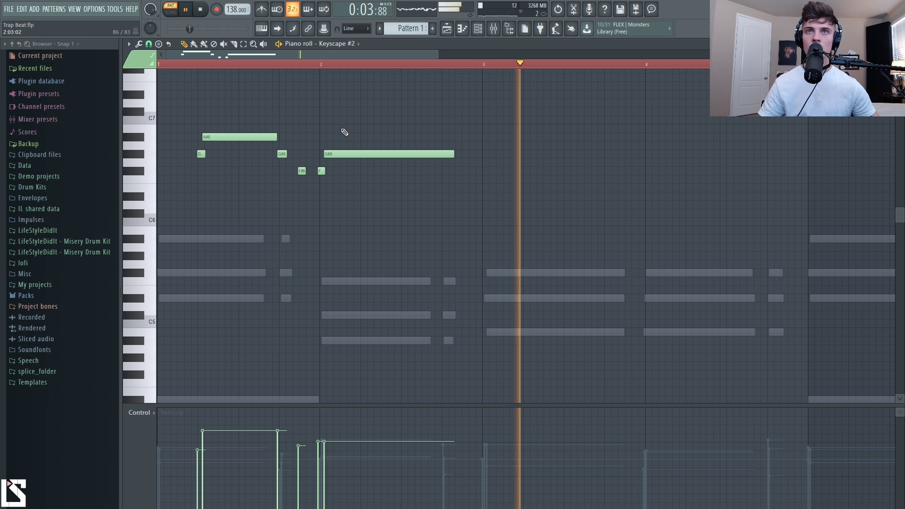
key("space")
Copy the opening two-bar melody phrase to bars 3 and 4 at the same pitch.
left_click_drag(425, 108, 195, 174)
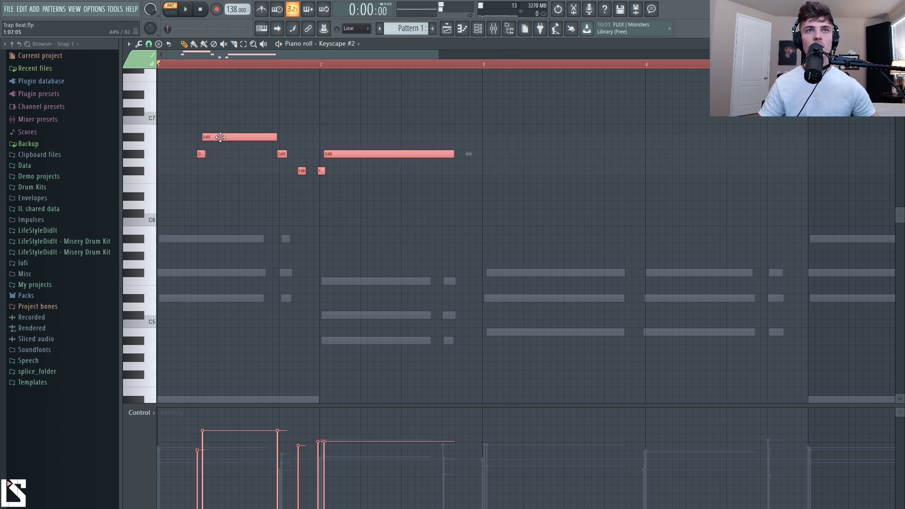
key("space")
left_click_drag(220, 137, 547, 155, "shift")
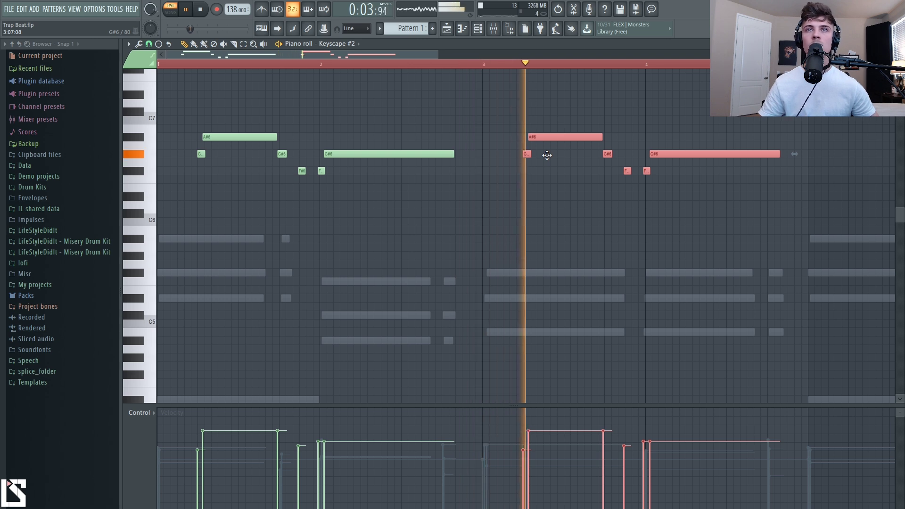
left_click(568, 212, "ctrl")
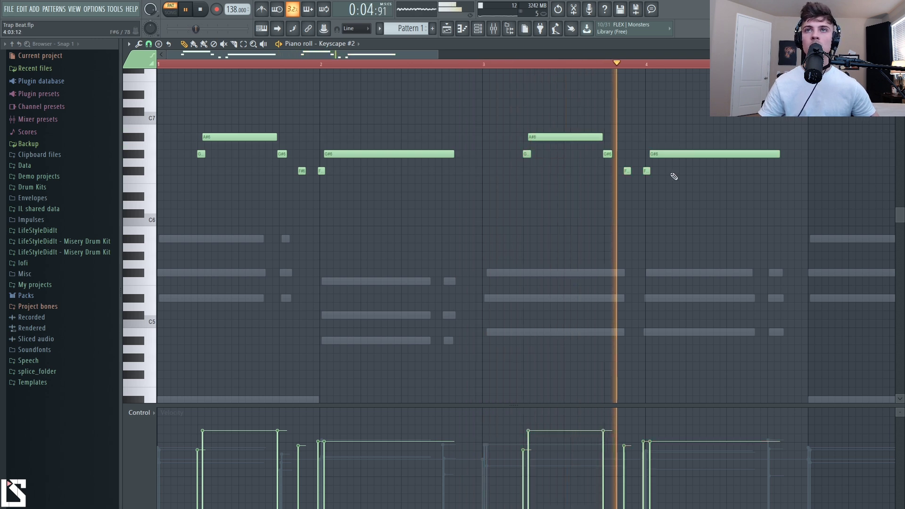
Add an F#6 followed by an F6 at the end of bar 4, and lengthen the F6 to match.
left_click(730, 170)
left_click(750, 180)
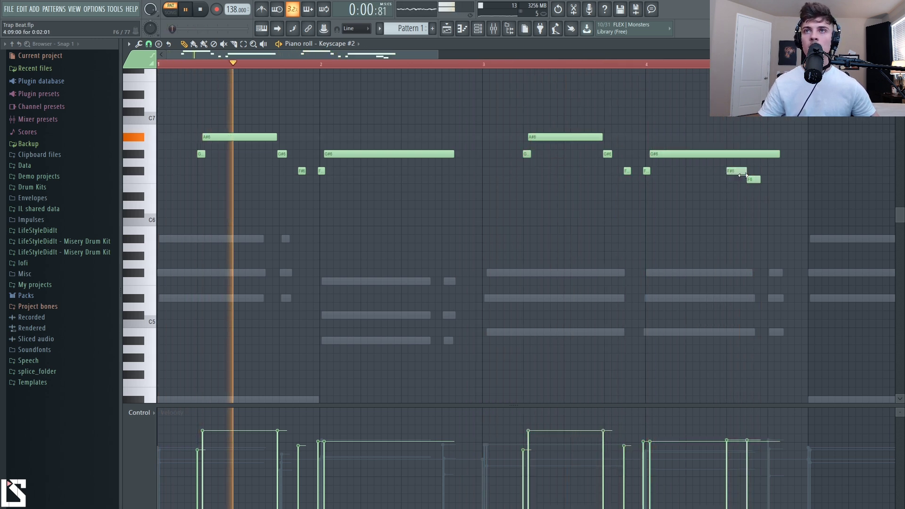
left_click(622, 65)
scroll(620, 68, "down", 2)
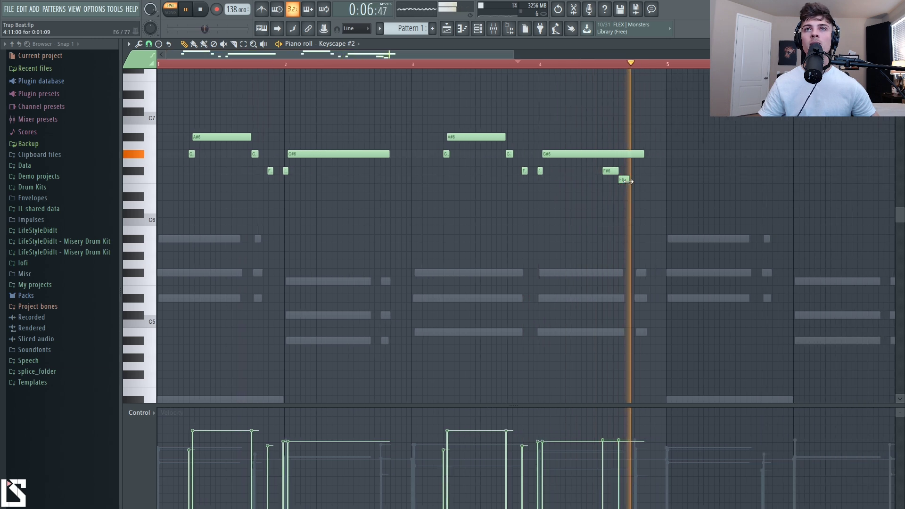
left_click_drag(629, 181, 658, 166)
left_click_drag(639, 171, 631, 172)
Record a higher continuation of the Keyscape #2 melody over bars 5 to 8.
scroll(431, 71, "down", 2)
key("r")
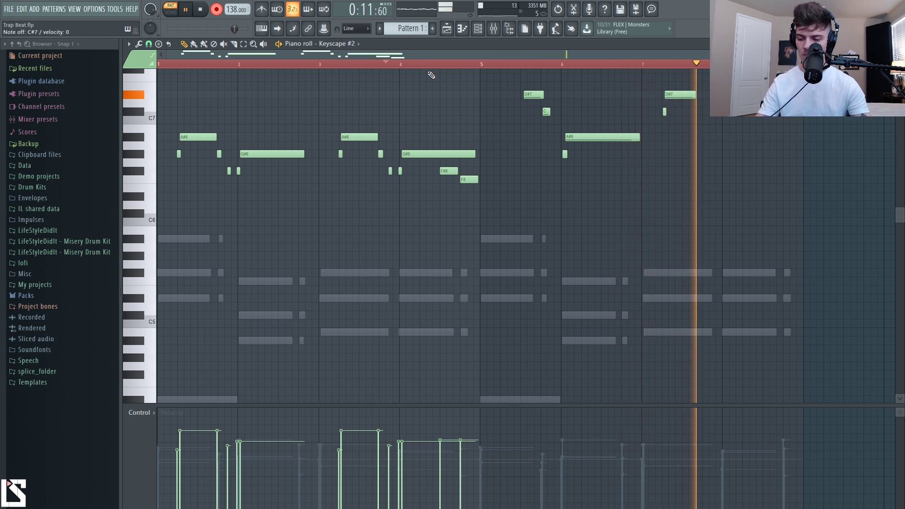
key("space")
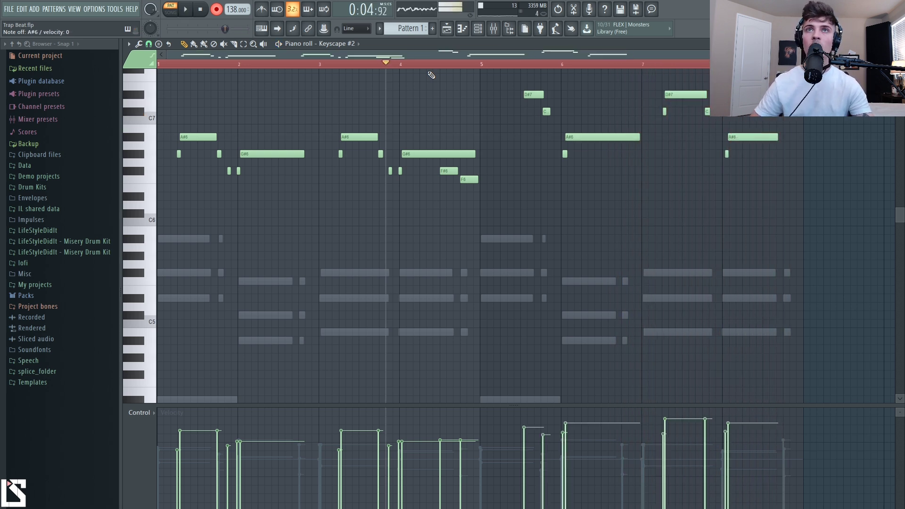
Add a Kontakt 5 instrument channel to the project.
left_click(508, 65)
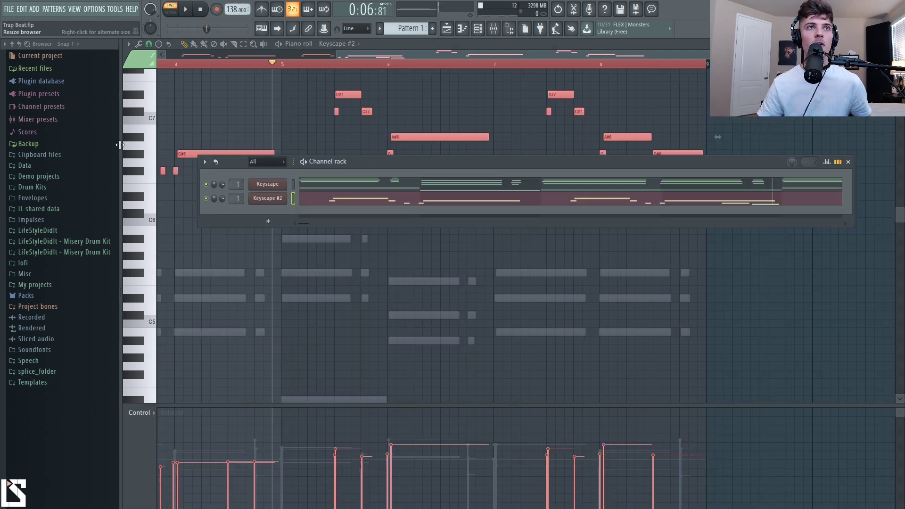
left_click(34, 9)
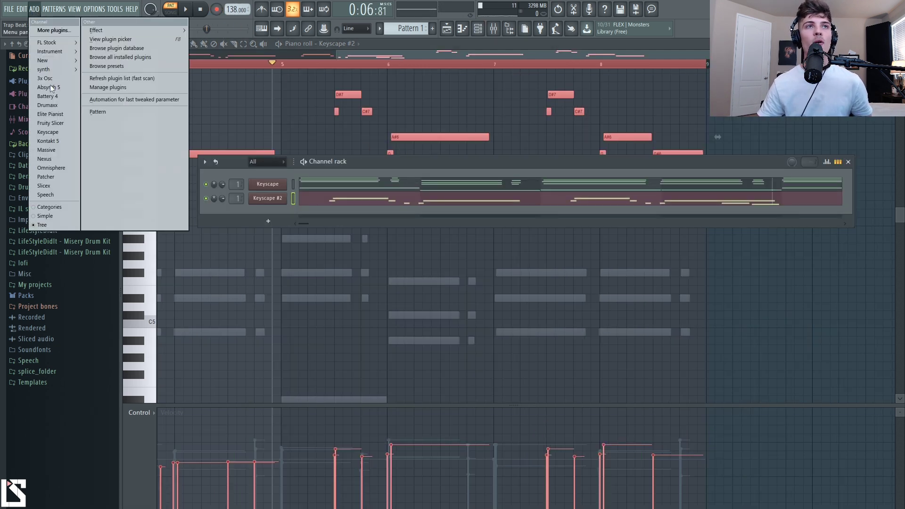
left_click(50, 140)
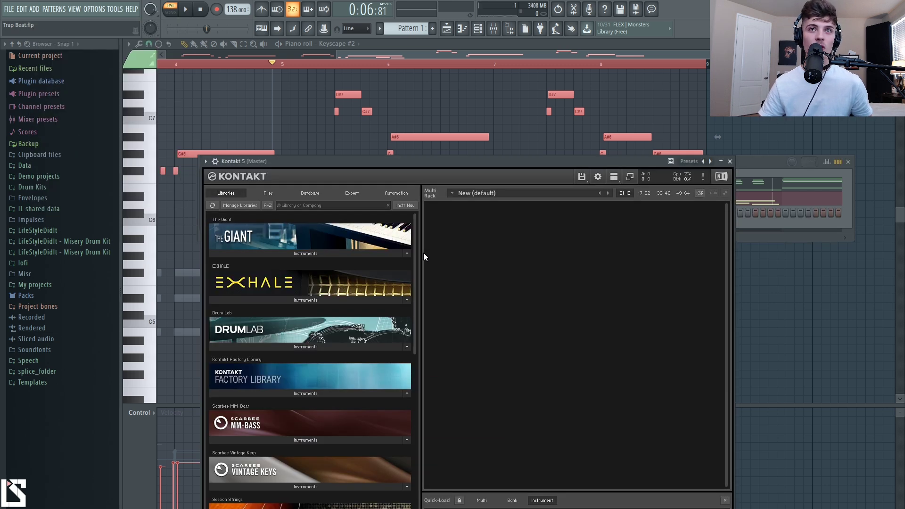
Load Basic Gospel 1.nki from the Vintage Organs library into Kontakt and close the plugin window.
scroll(293, 360, "down", 5)
left_click(310, 466)
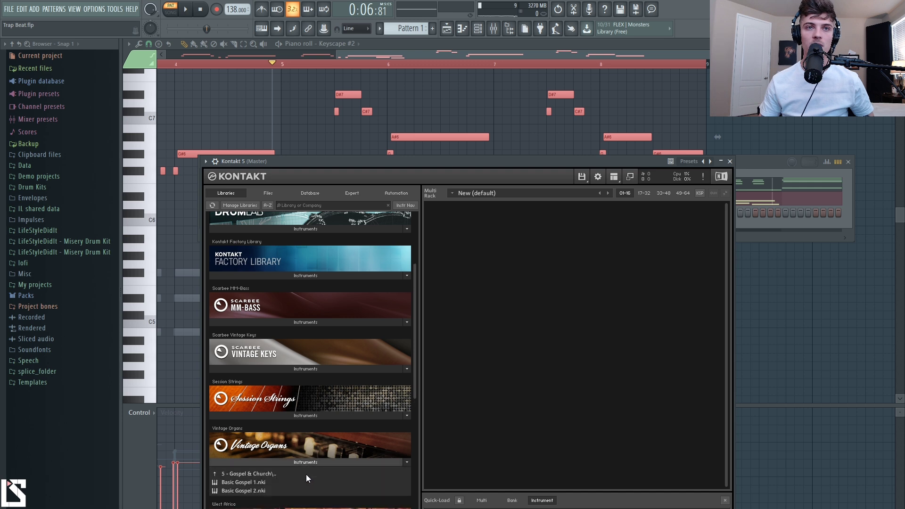
scroll(307, 474, "down", 3)
left_click_drag(246, 423, 473, 324)
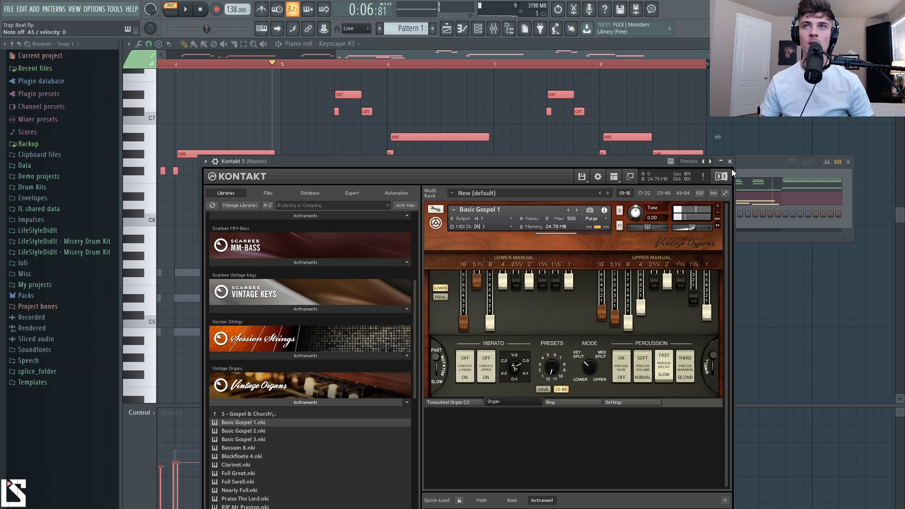
left_click(730, 162)
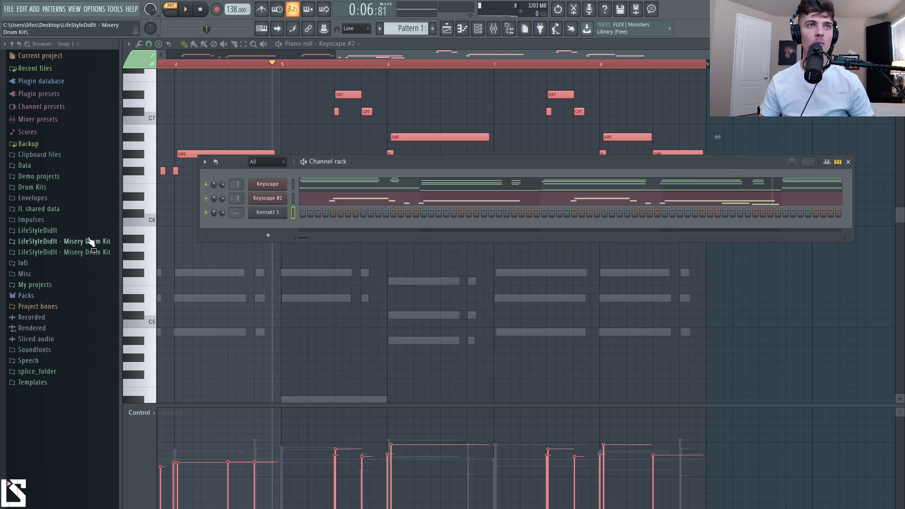
Add the LS - (OB) HH 10 hi-hat from the LifeStyleDidIt Oblivion drum kit as a new channel.
key("3")
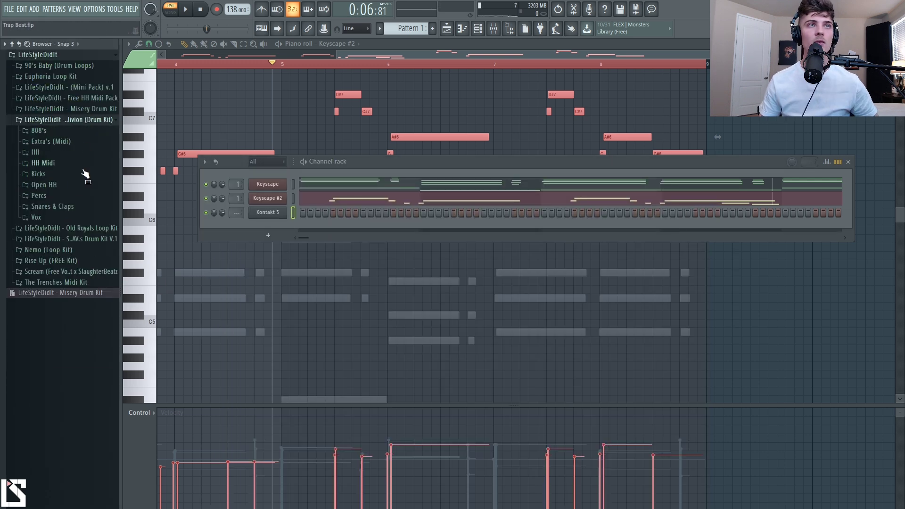
left_click(35, 152)
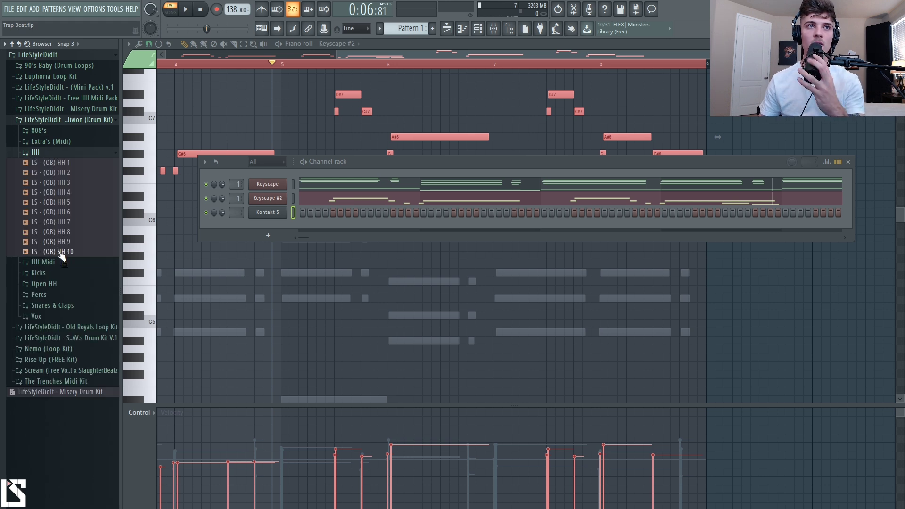
left_click_drag(57, 252, 267, 223)
left_click(45, 155)
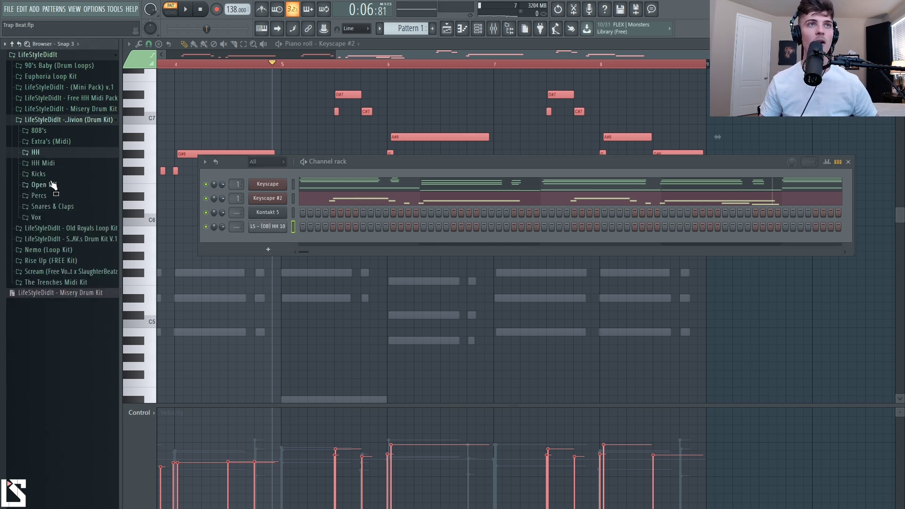
Audition the Oblivion kit's snares and claps, and add LS - (OB) Clap 1 as a new channel.
left_click(60, 207)
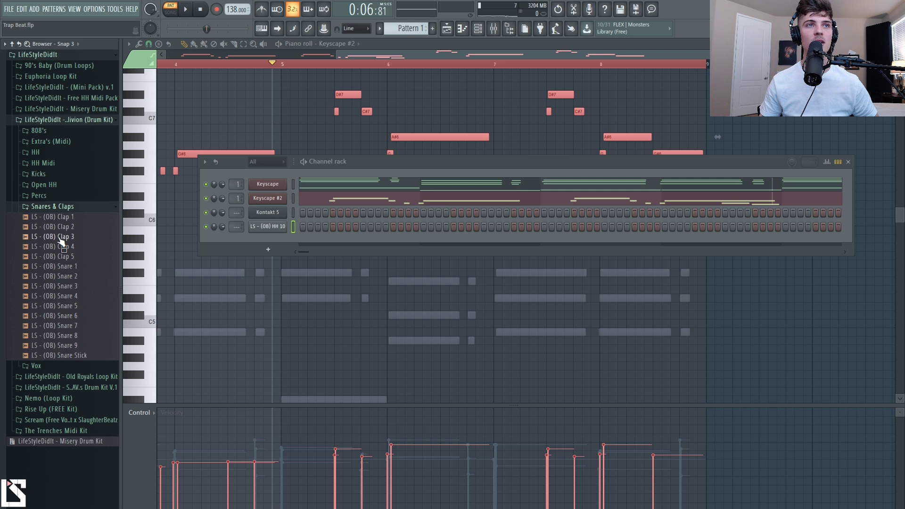
left_click(75, 229)
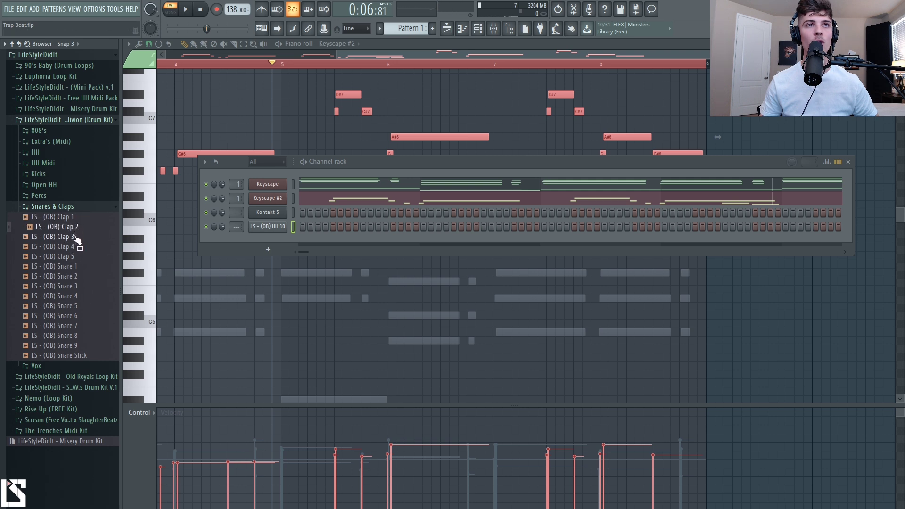
left_click(75, 237)
left_click(76, 268)
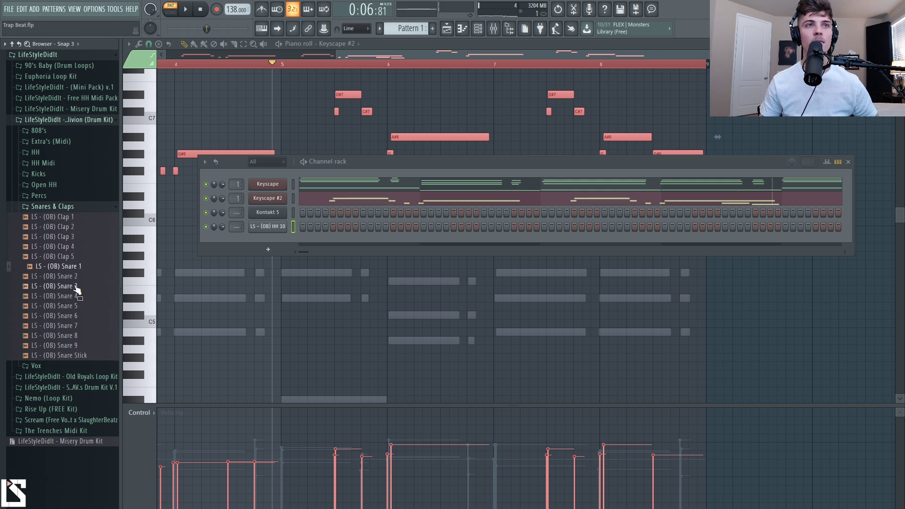
left_click(76, 286)
left_click(76, 306)
left_click(77, 326)
left_click(77, 355)
left_click(77, 347)
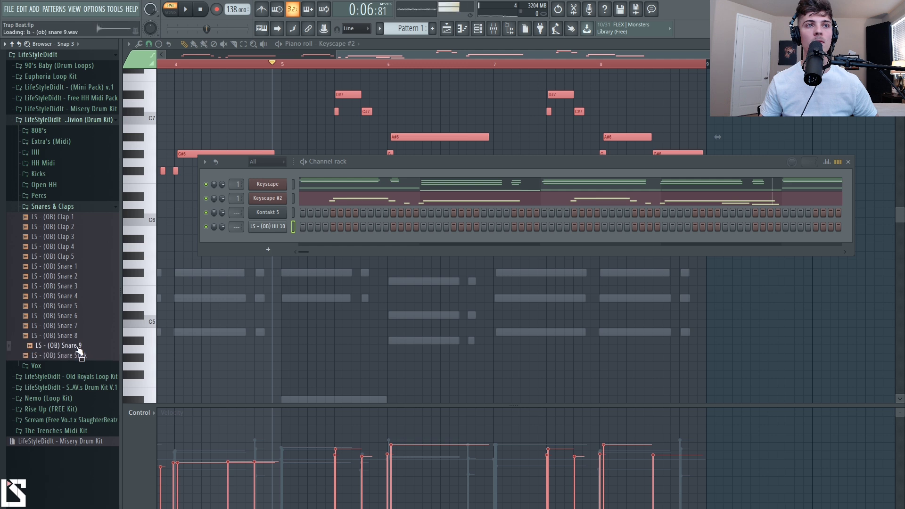
left_click(75, 218)
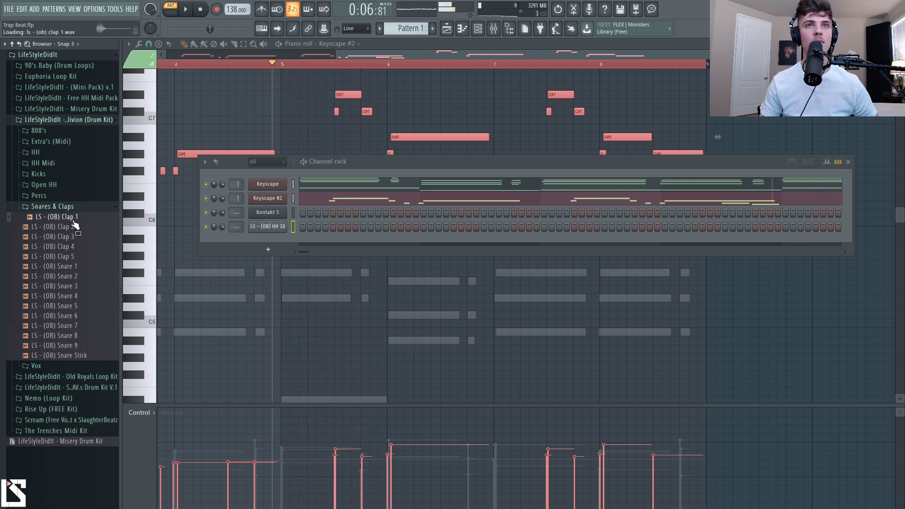
left_click_drag(276, 233, 278, 235)
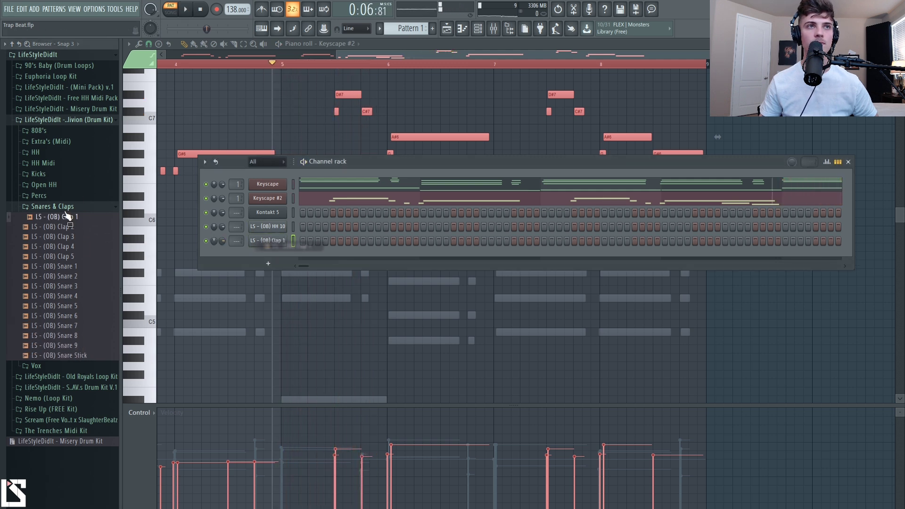
Audition LS - M Clap 1 from the Misery Drum Kit's Claps folder against the melody and add it as a new channel.
left_click(74, 121)
left_click(71, 109)
left_click(45, 130)
left_click(60, 141)
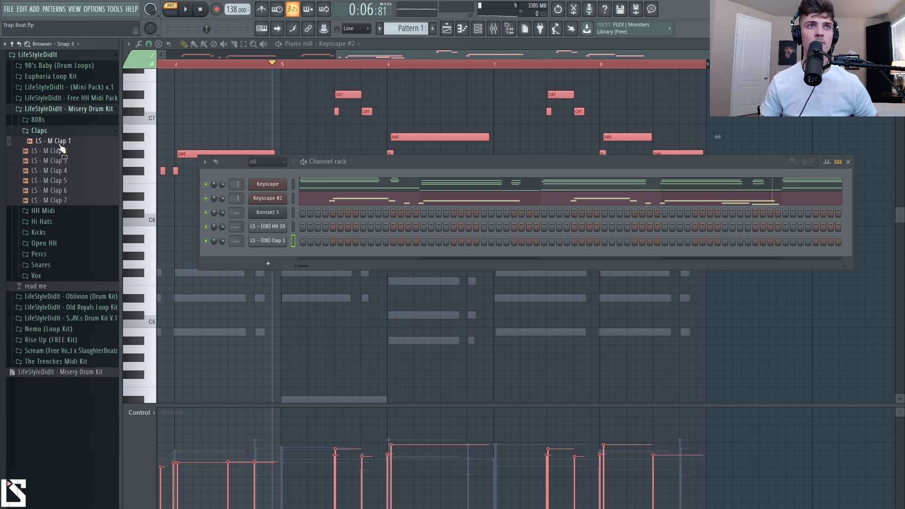
left_click(60, 143)
key("space")
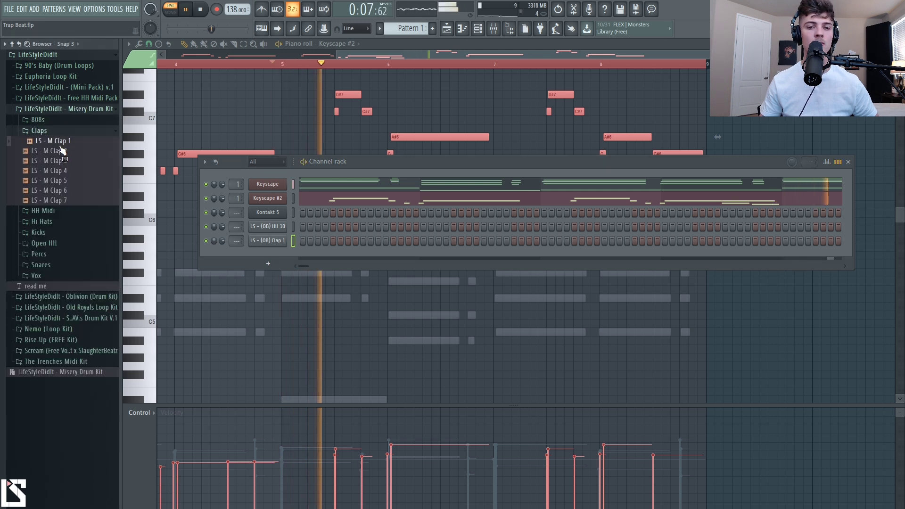
left_click_drag(61, 150, 268, 253)
Program both claps on step 9 of each bar and HH 10 on every second step, and open the hi-hat's piano roll.
key("space")
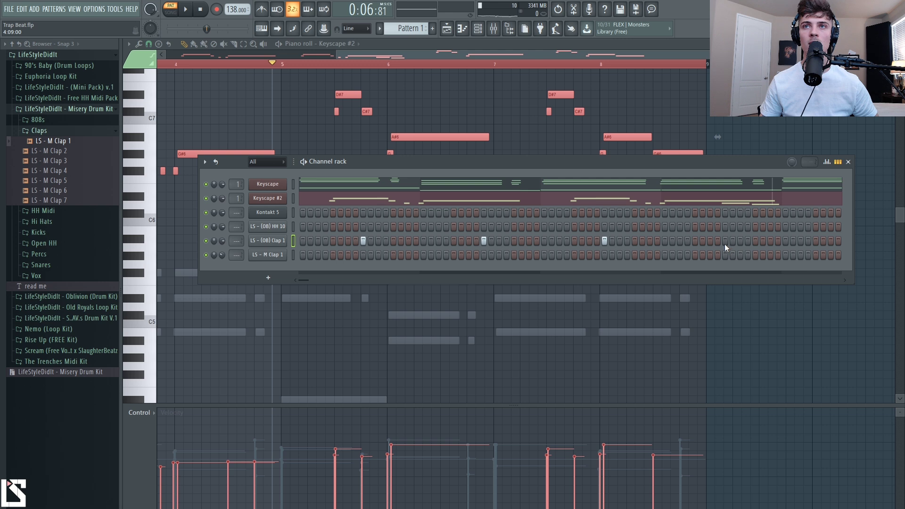
left_click(404, 257)
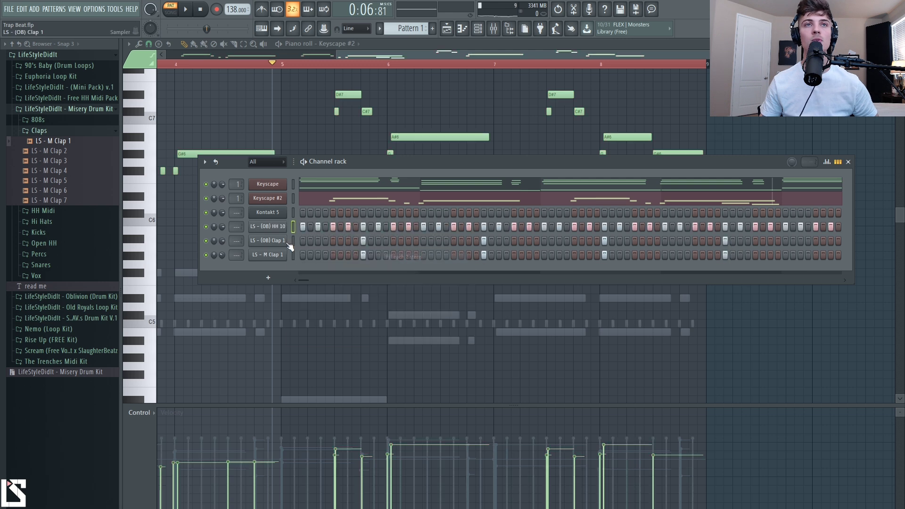
right_click(263, 228)
left_click(291, 226)
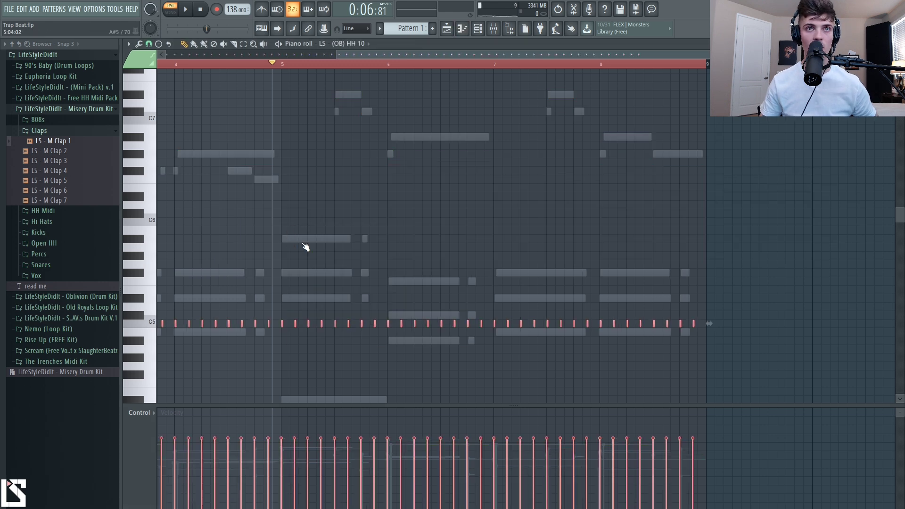
Change the piano roll snap and add C5 triplet hi-hats: one extra hit in bar 1 and two after the downbeat of bar 2.
left_click_drag(311, 54, 167, 54)
left_click(148, 44)
left_click(167, 116)
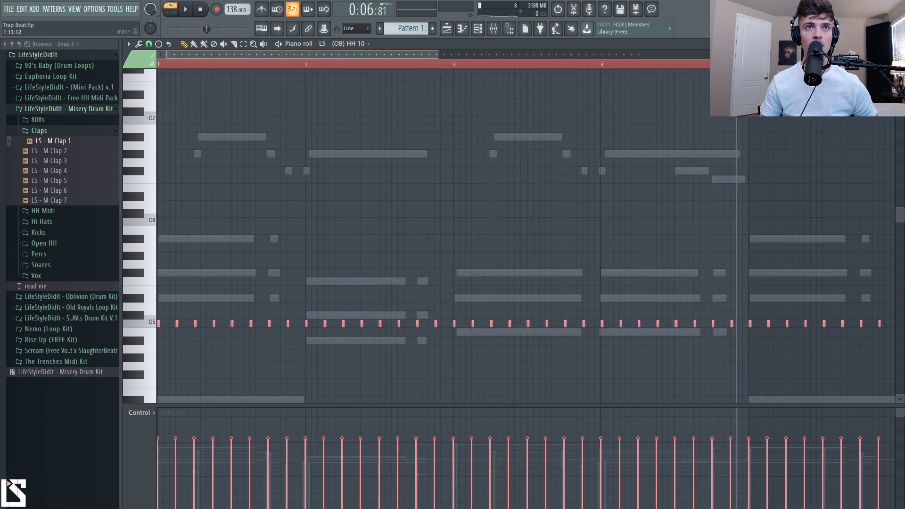
scroll(163, 116, "up", 2)
left_click(251, 64)
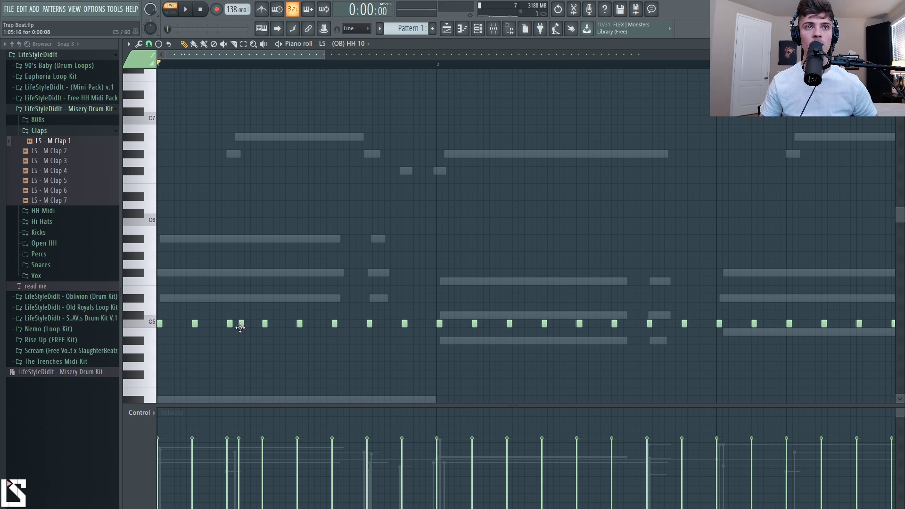
key("space")
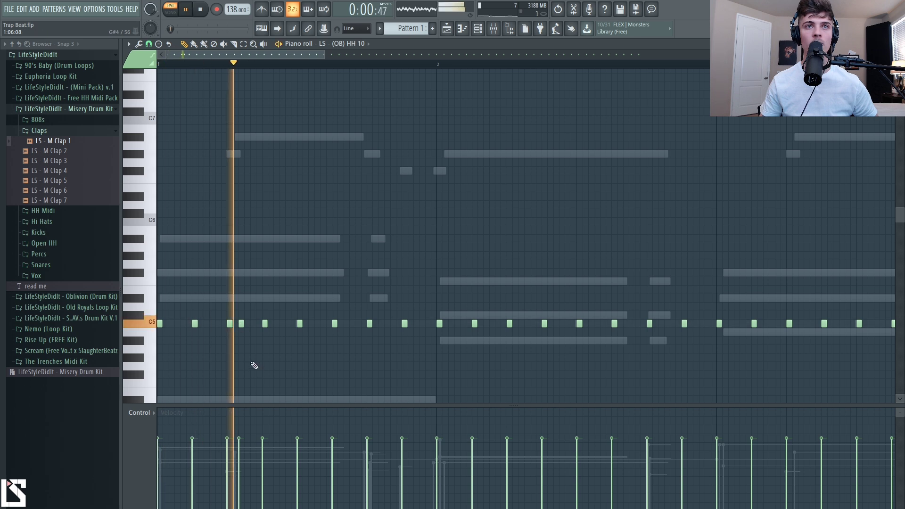
left_click(451, 324)
left_click(463, 323)
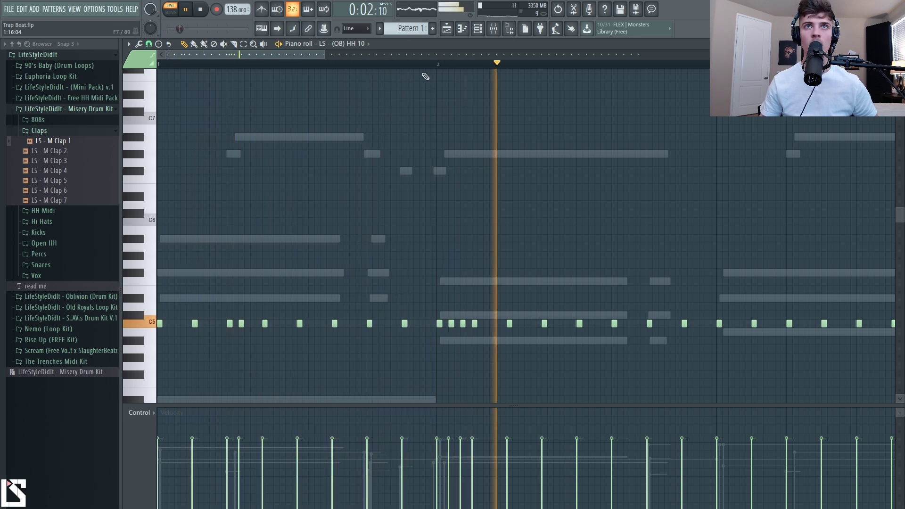
Add an extra C5 triplet hi-hat in bar 3 and three A4 hi-hats one step apart at the start of bar 4.
scroll(426, 76, "down", 2)
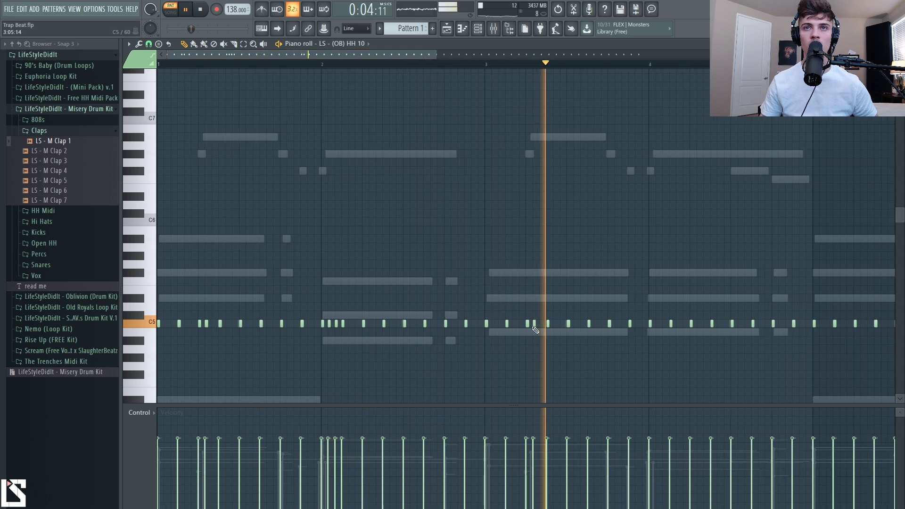
key("space")
scroll(626, 340, "up", 2)
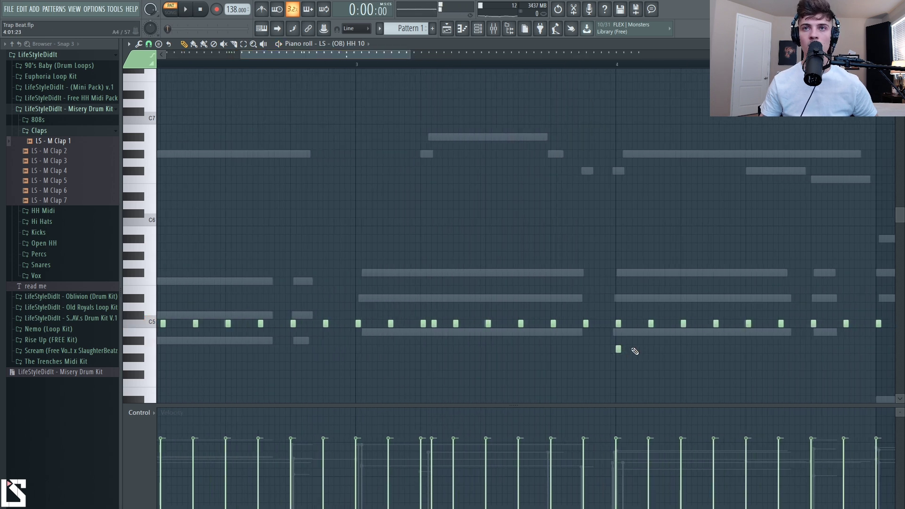
scroll(441, 64, "down", 1)
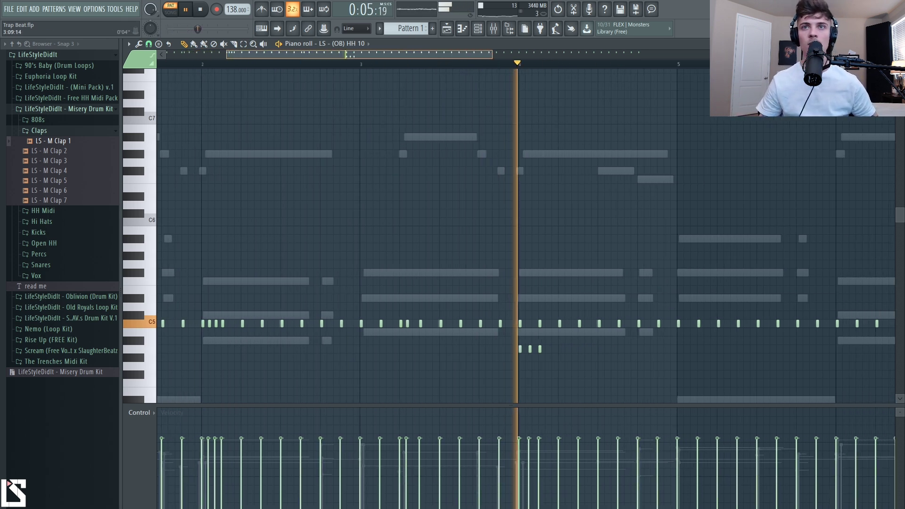
scroll(514, 105, "down", 2)
key("space")
Replace the plain hi-hats in bars 5 to 8 with a copy of the hi-hat pattern from bars 1 to 4.
scroll(443, 321, "down", 1)
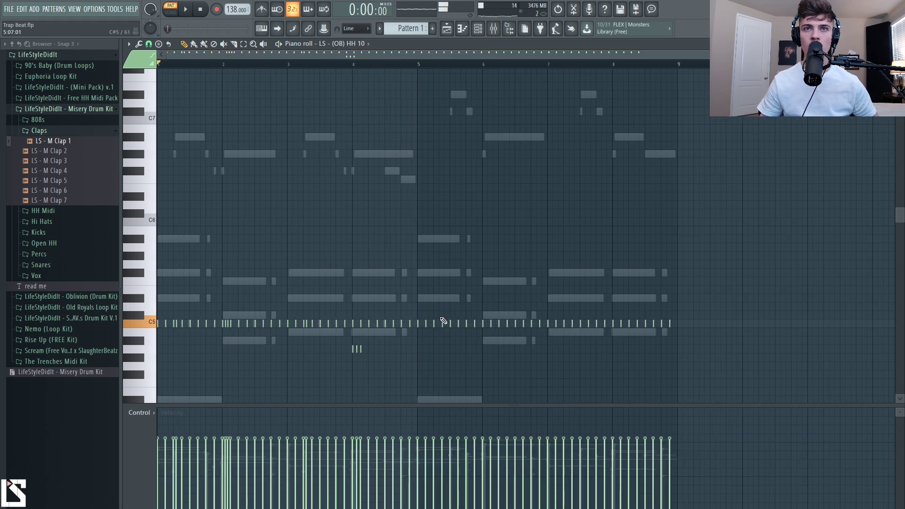
left_click_drag(419, 324, 589, 324)
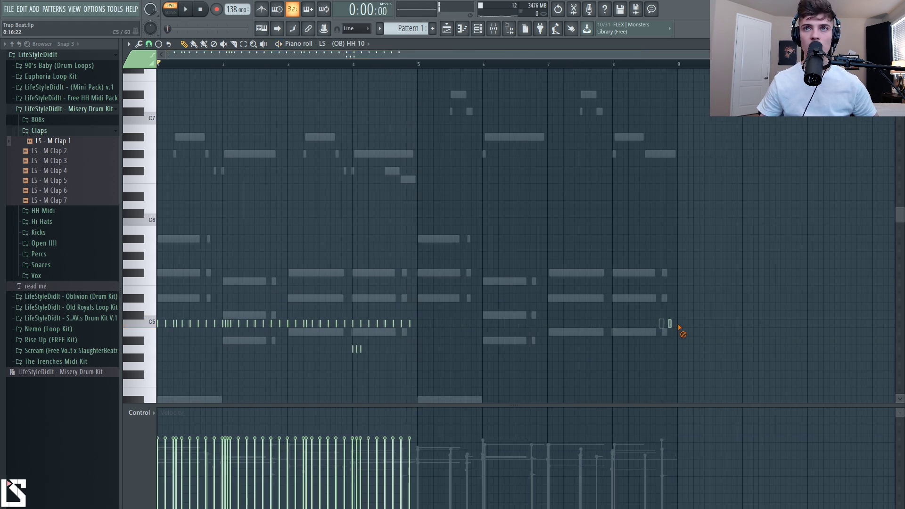
left_click_drag(537, 237, 37, 406)
key("ctrl+b")
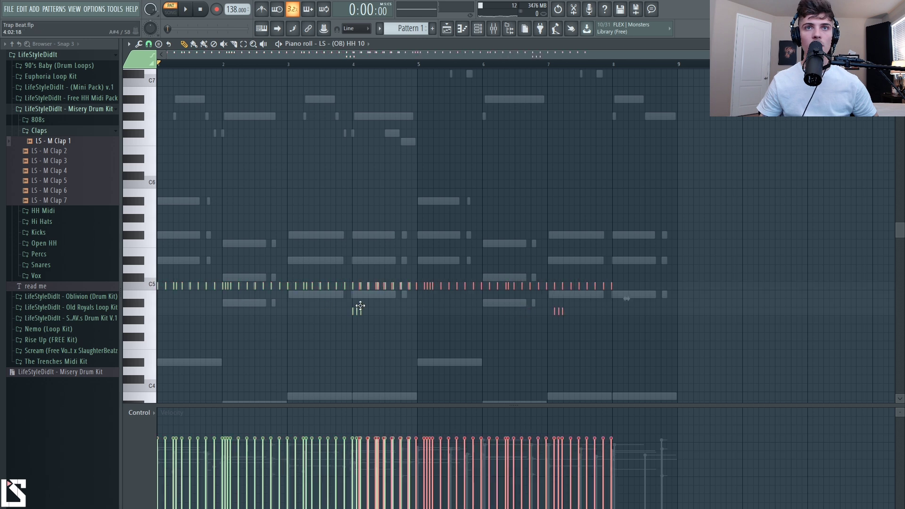
left_click_drag(418, 305, 417, 306)
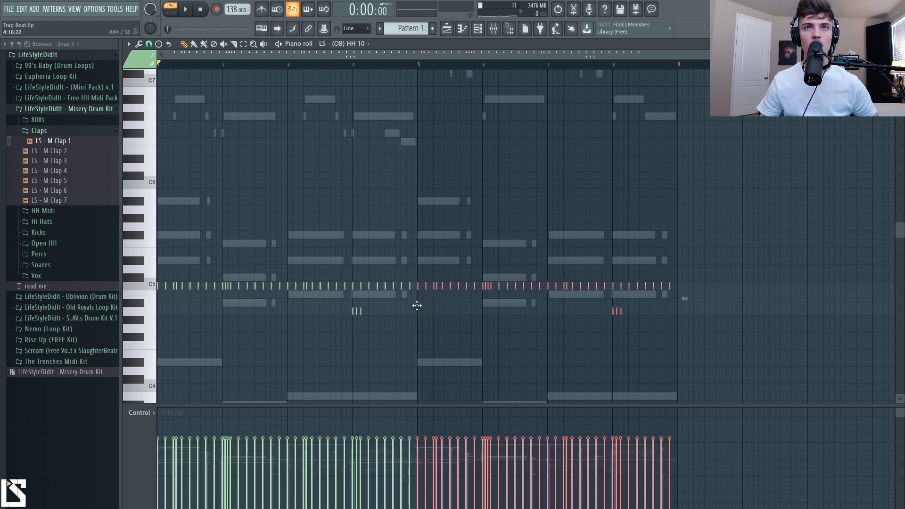
Randomize the velocities of all the hi-hat notes slightly.
key("ctrl+a")
key("alt+r")
left_click(507, 366)
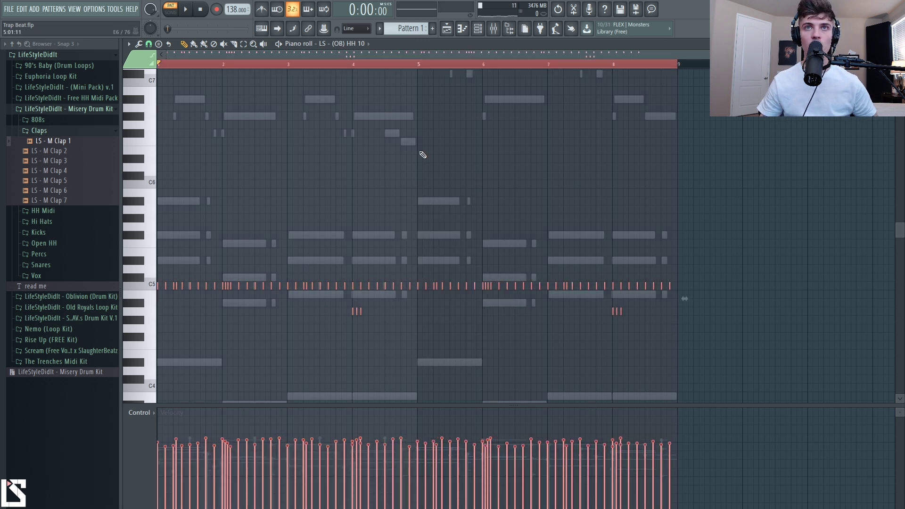
Play back the pattern with the new drums and select the Kontakt 5 channel.
left_click(478, 29)
key("space")
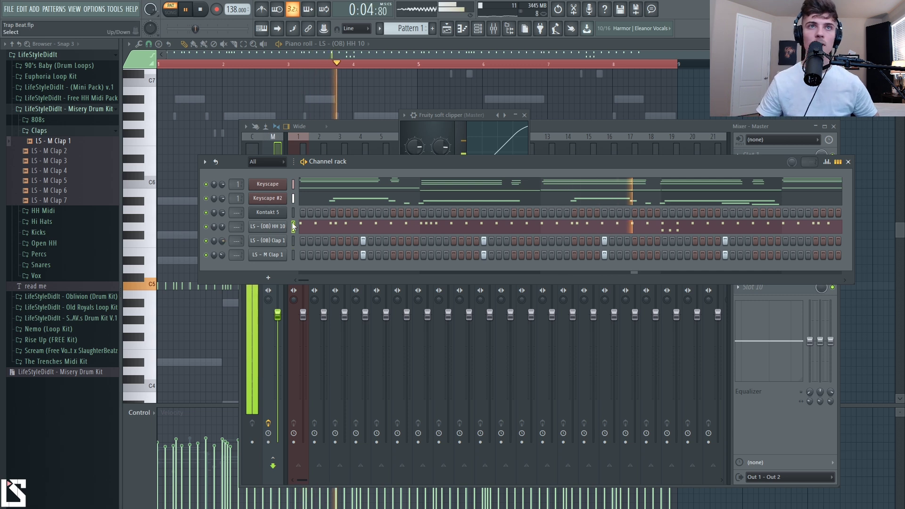
key("space")
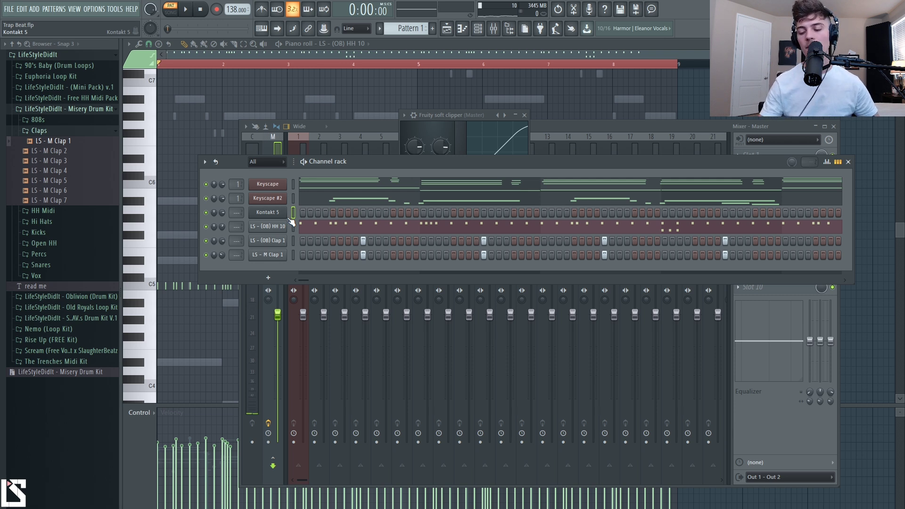
key("space")
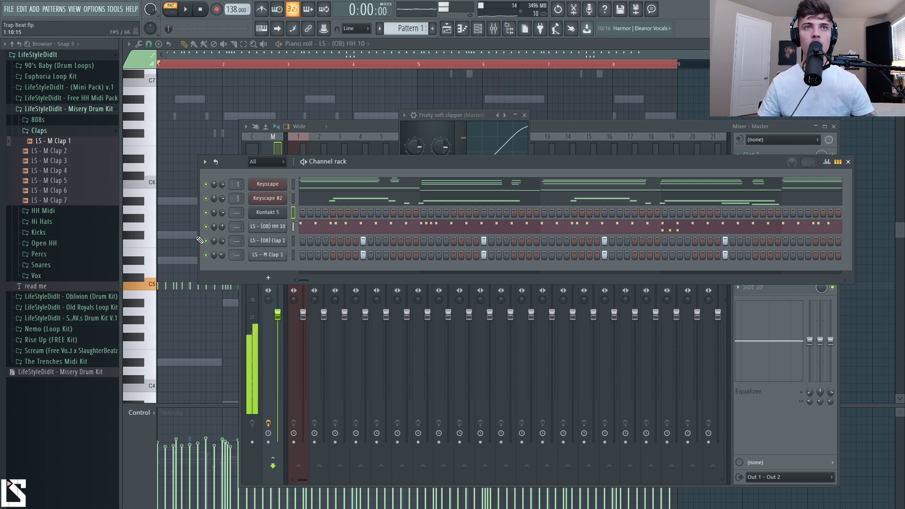
Turn on step looping in the channel rack and record a Kontakt 5 organ melody over the playing pattern.
left_click(216, 161)
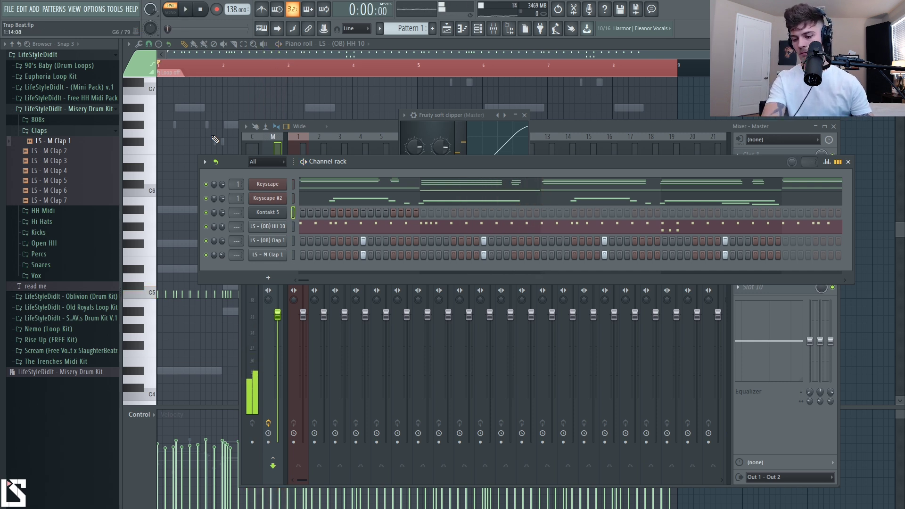
key("space")
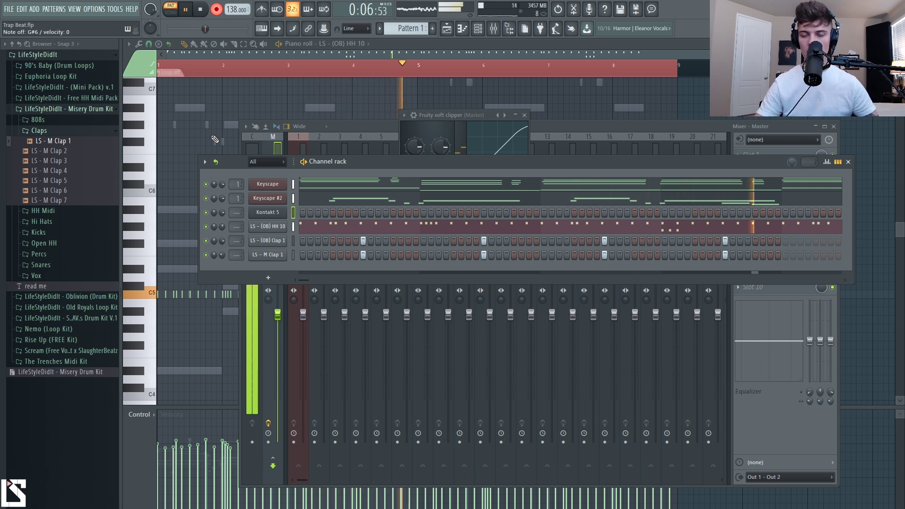
key("space")
Delete the recorded Kontakt 5 notes in bars 3 and 4 and lower the velocities of the two notes in bar 2.
left_click(390, 206)
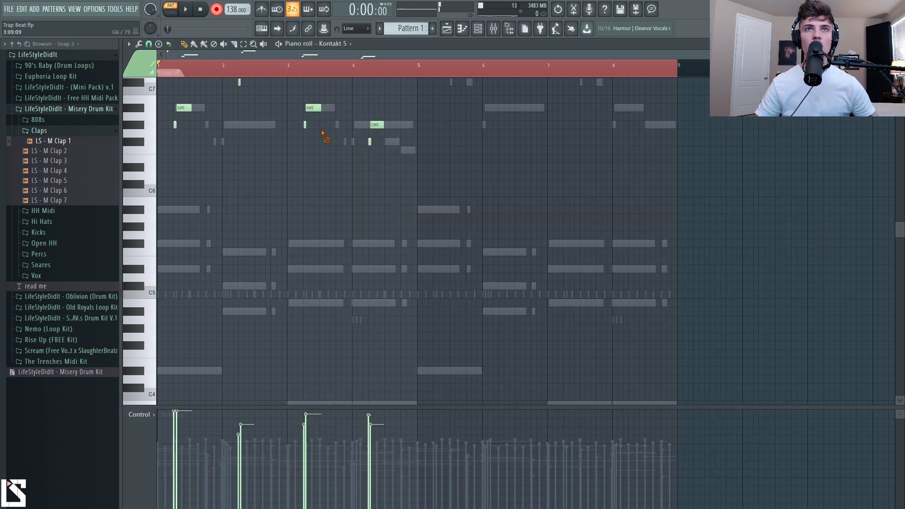
scroll(315, 175, "up", 3)
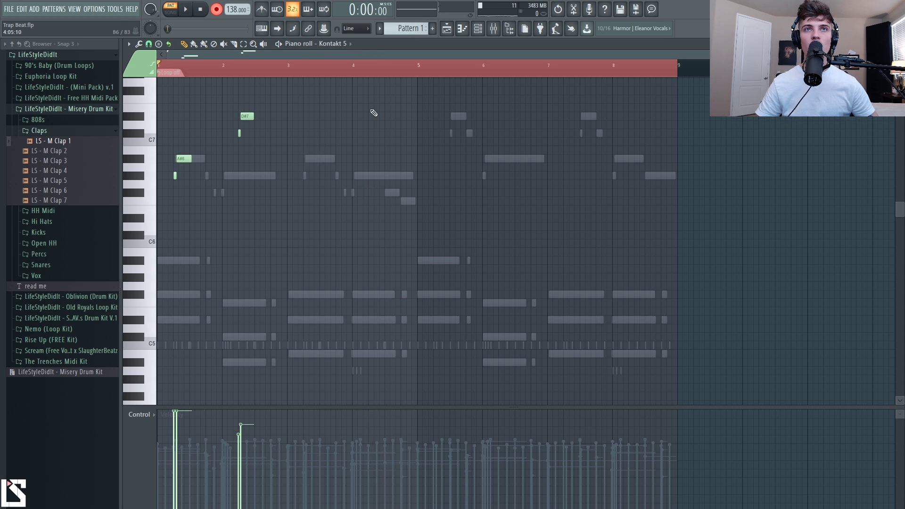
scroll(317, 55, "up", 3)
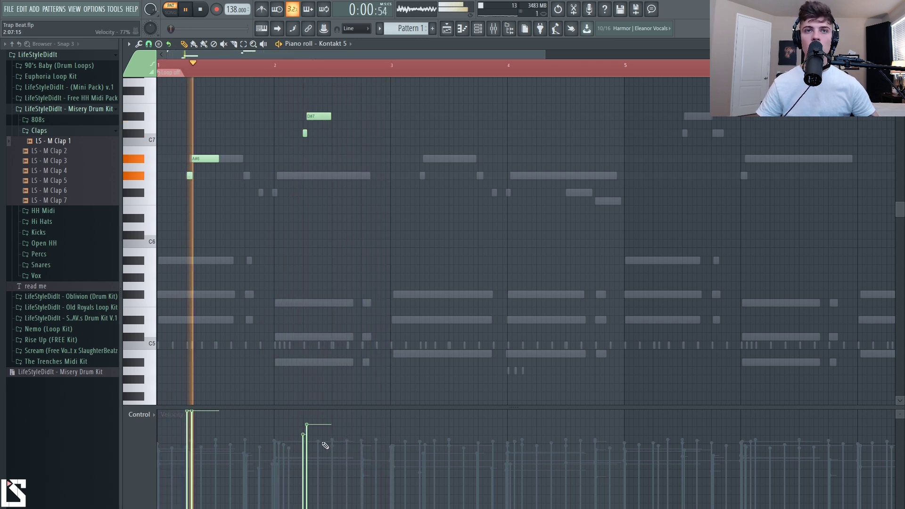
left_click_drag(319, 437, 303, 449)
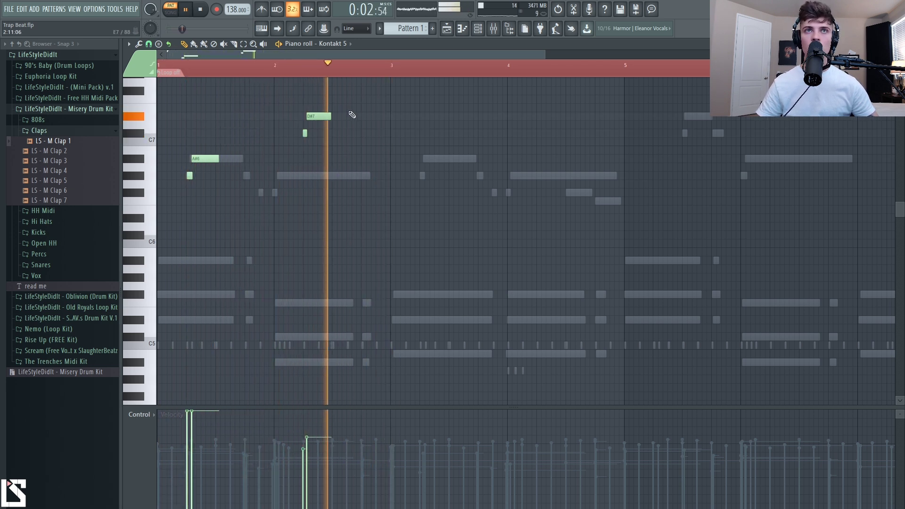
Replay the Kontakt 5 melody and copy its notes from bars 1 and 2 into bars 3 and 4.
key("F6")
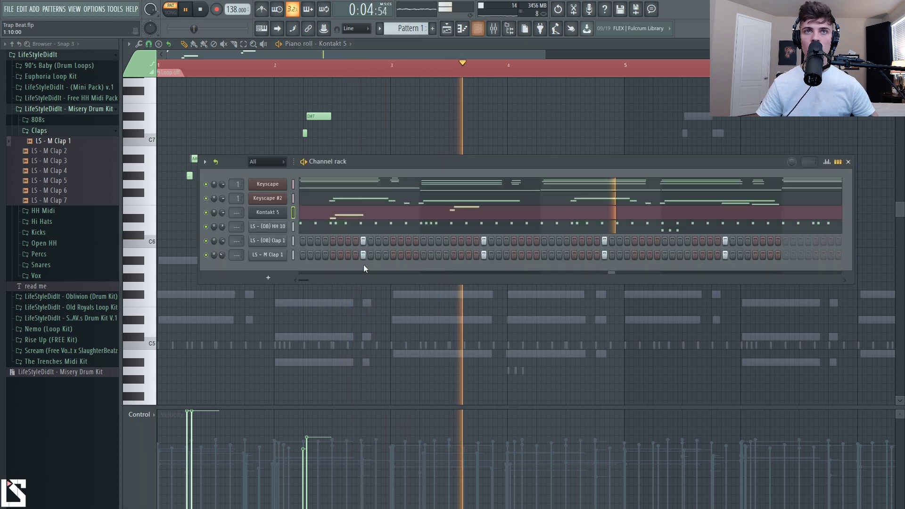
key("F6")
key("space")
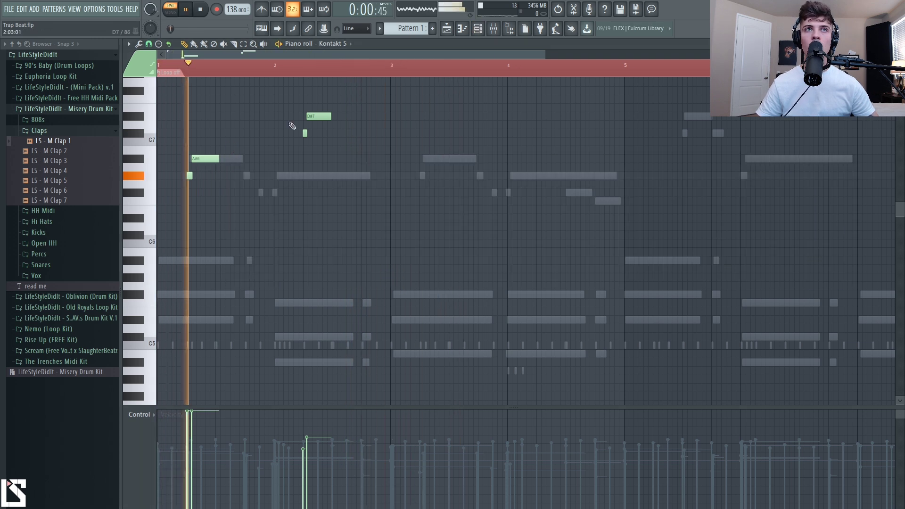
left_click_drag(349, 96, 167, 201)
left_click_drag(206, 163, 440, 164)
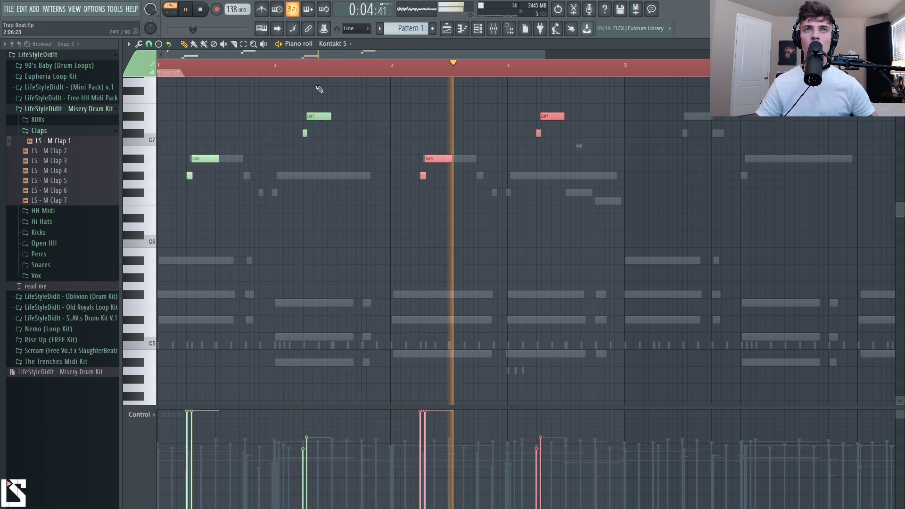
Add a short C#7 note on beat 4 of bar 2 in the Kontakt 5 melody.
left_click(291, 64)
left_click(305, 133)
left_click(360, 151)
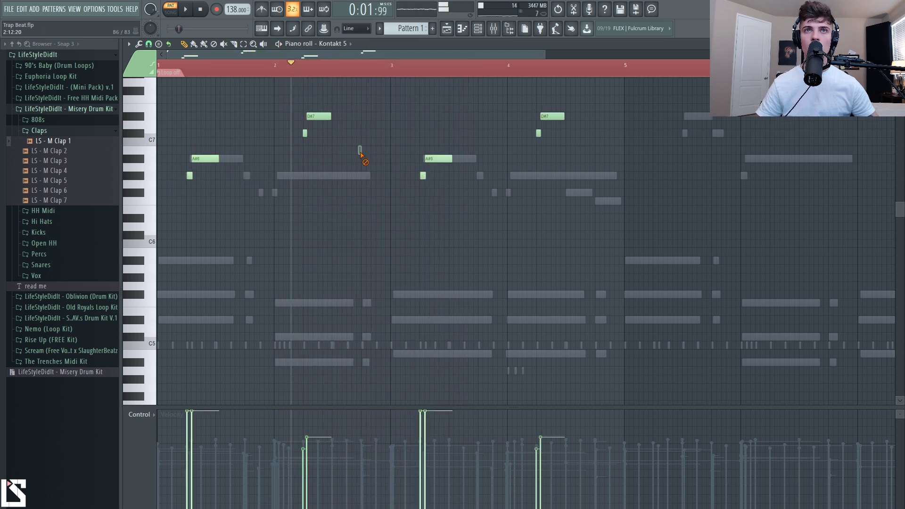
left_click(367, 159)
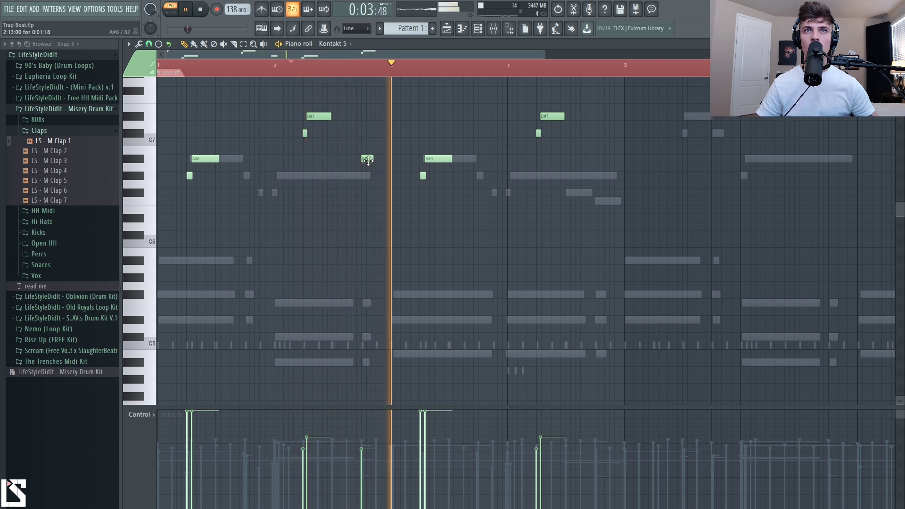
left_click_drag(367, 136, 369, 135)
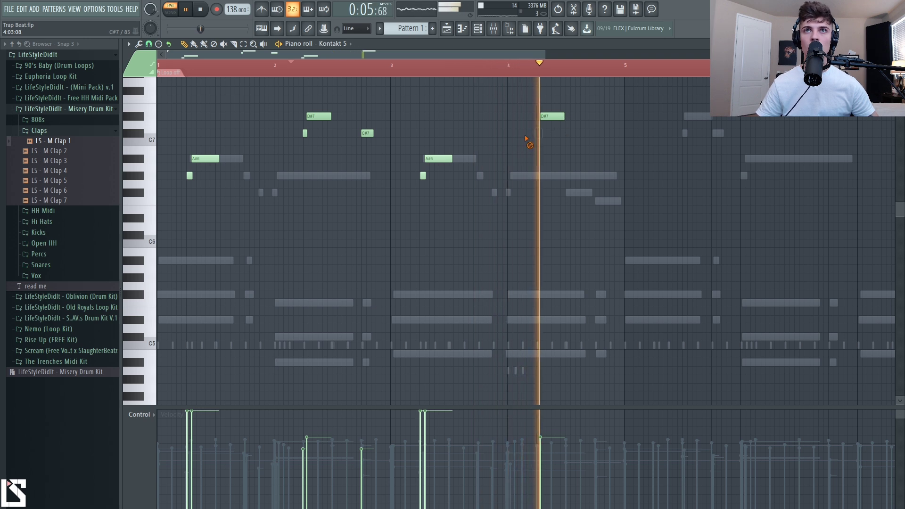
Replace the copied Kontakt 5 notes in bar 4 with a D#6 on beat 2 and an F6 on beat 4.
right_click(555, 116)
key("space")
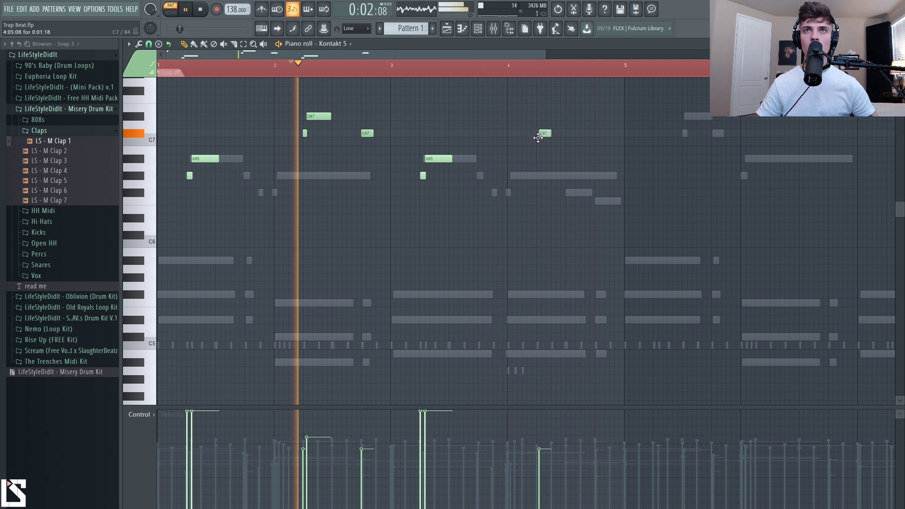
left_click(501, 68)
left_click_drag(550, 134, 554, 158)
key("space")
key("space")
key("space")
Play the Kontakt 5 melody from the start and duplicate its four bars into bars 5 to 8.
left_click(158, 66)
key("space")
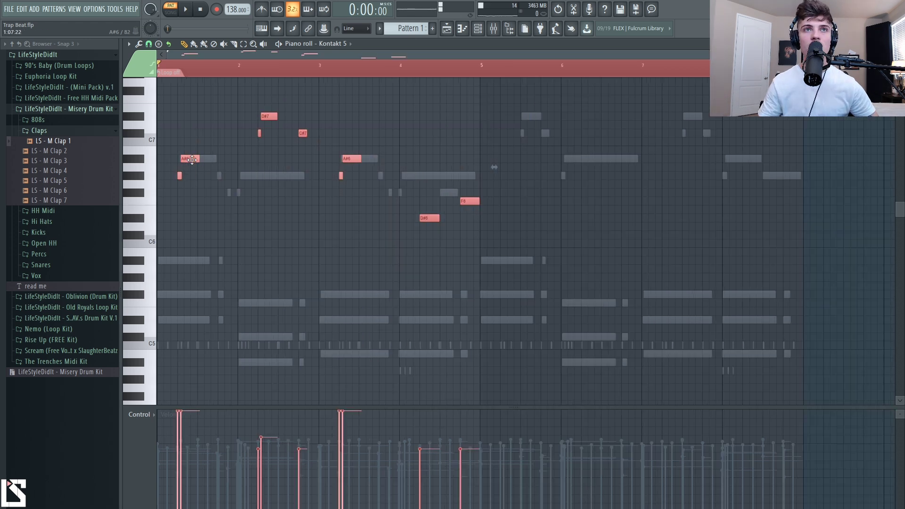
key("ctrl+b")
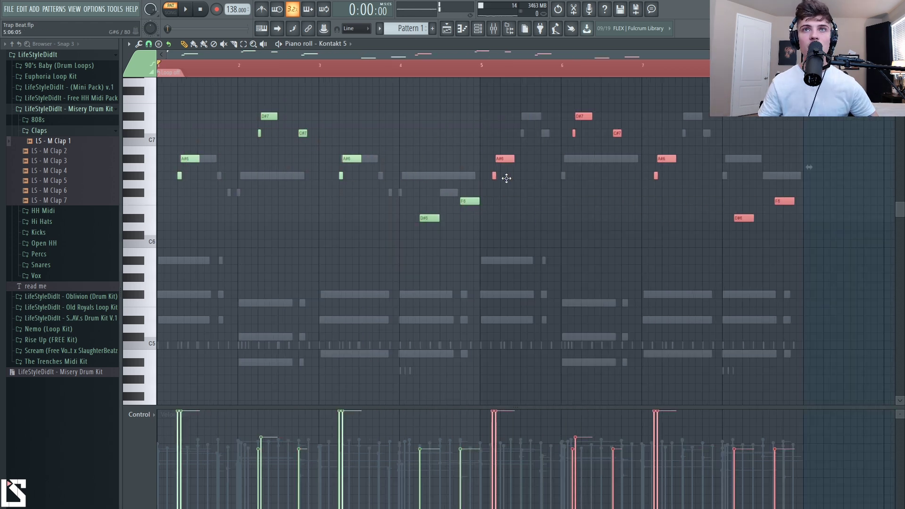
Add the LS - M 808 6 sample from the Misery Drum Kit as a new channel and set it to cut itself.
left_click(477, 28)
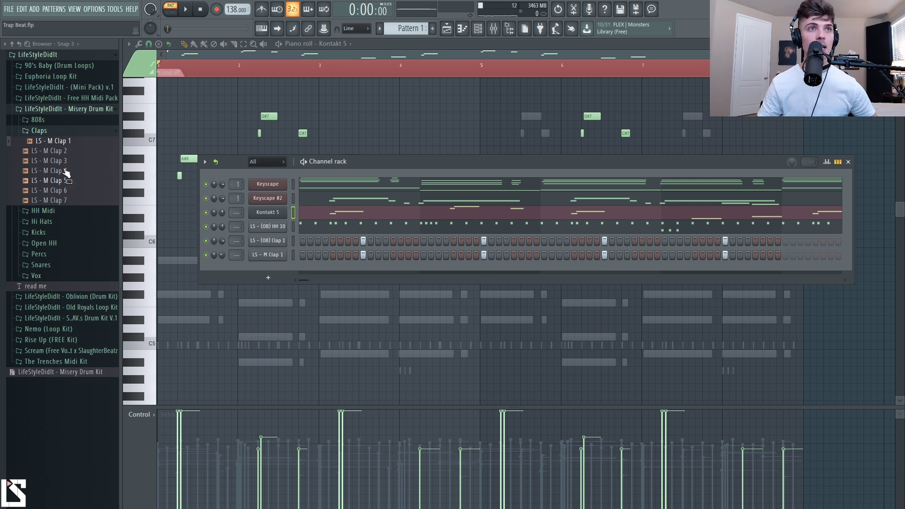
left_click(52, 132)
left_click(55, 122)
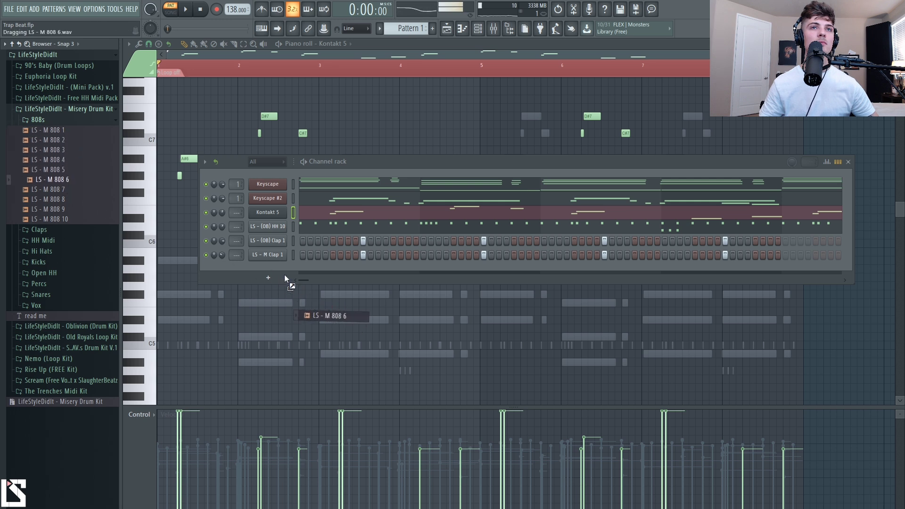
left_click_drag(285, 275, 268, 269)
right_click(268, 269)
left_click(303, 325)
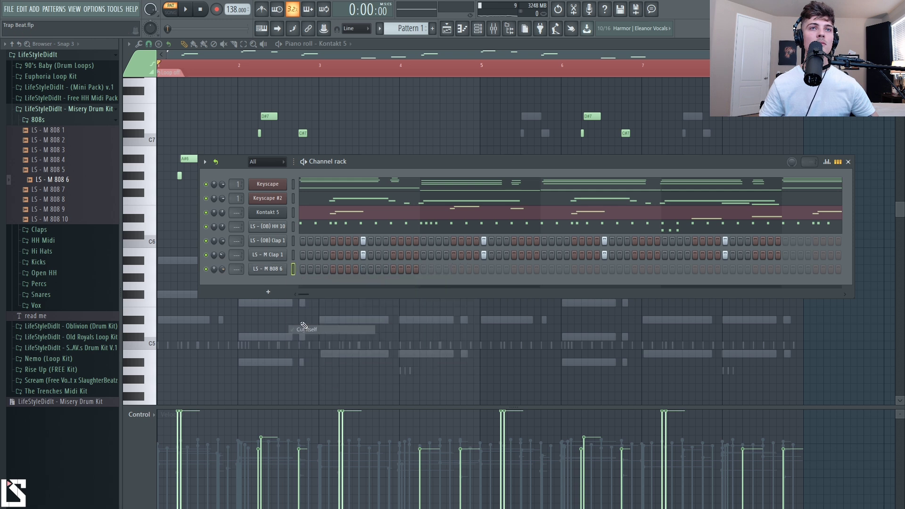
Place 808 notes D#7, A#6 and B6 at full velocity at the starts of bars 1, 2 and 3, and save the project.
right_click(268, 270)
left_click(302, 269)
scroll(229, 282, "down", 6)
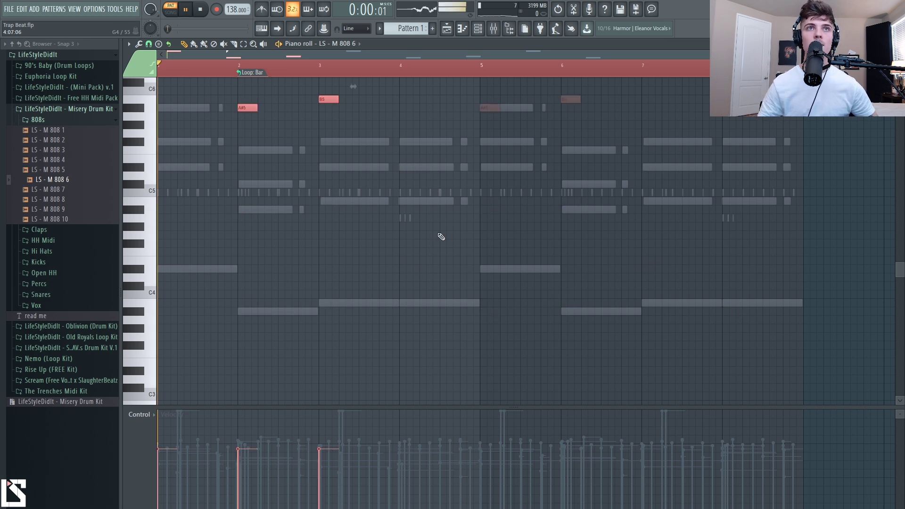
scroll(425, 245, "up", 5)
key("space")
key("ctrl+s")
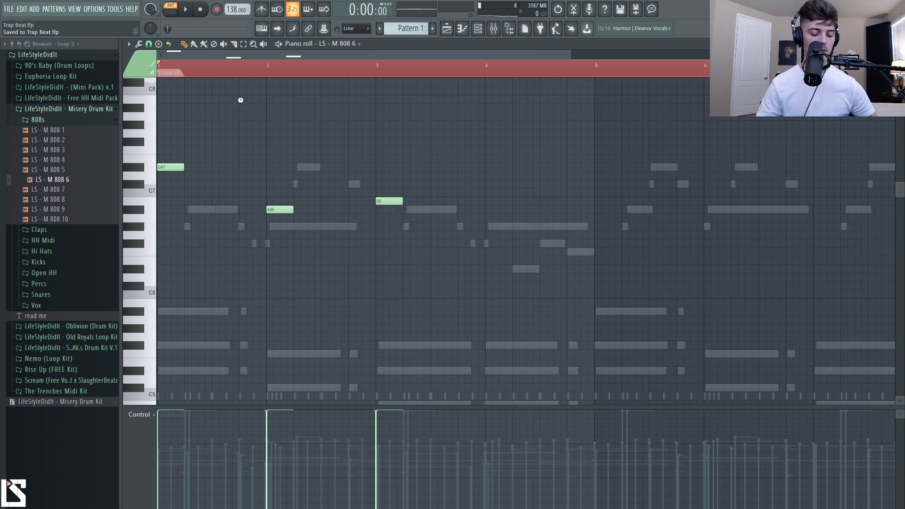
Add 808 notes during playback: a second D#7 in bar 1, a second B6 in bar 3 and a G#6 in bar 4.
key("space")
left_click(208, 168)
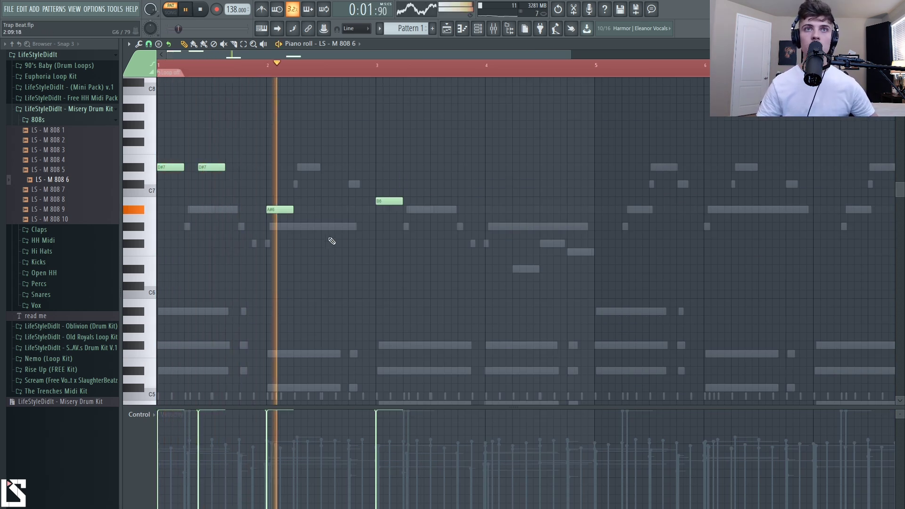
left_click(420, 202)
left_click(514, 227)
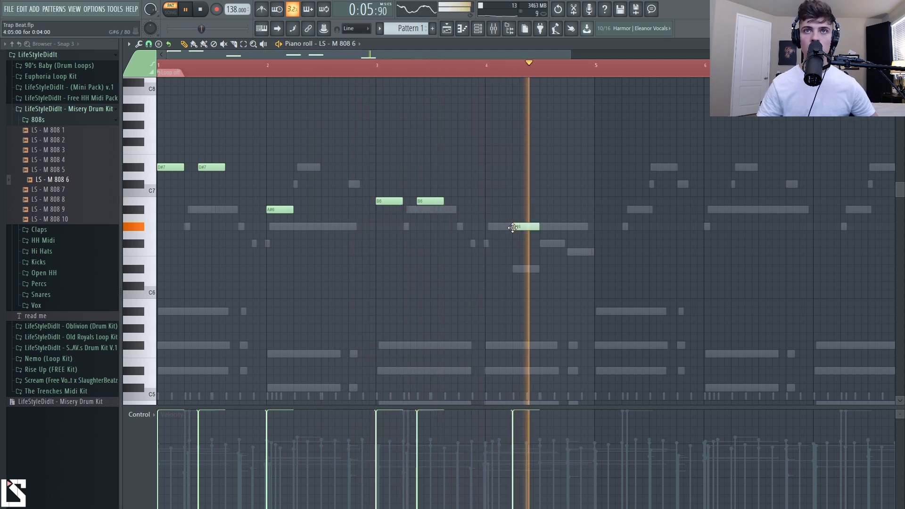
Try transposing all the 808 notes up one octave.
key("ctrl+a")
key("ctrl+Up")
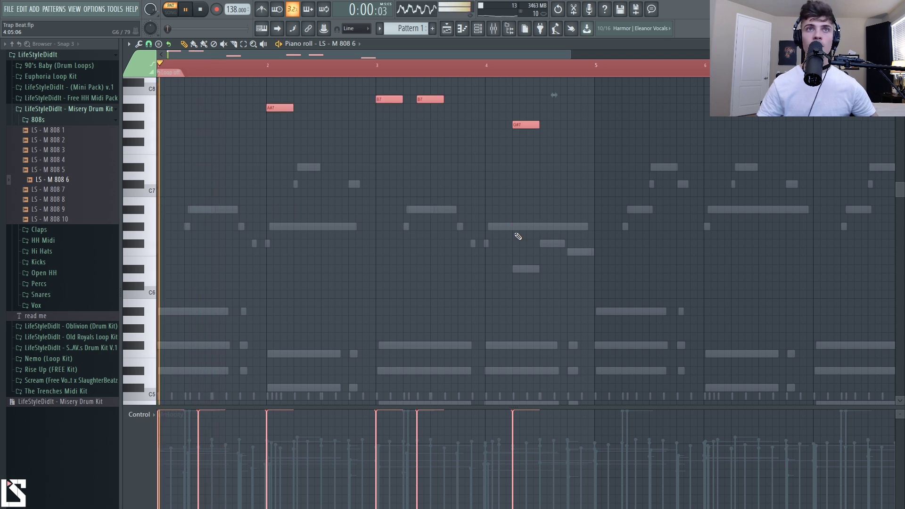
scroll(520, 239, "up", 5)
key("ctrl+d")
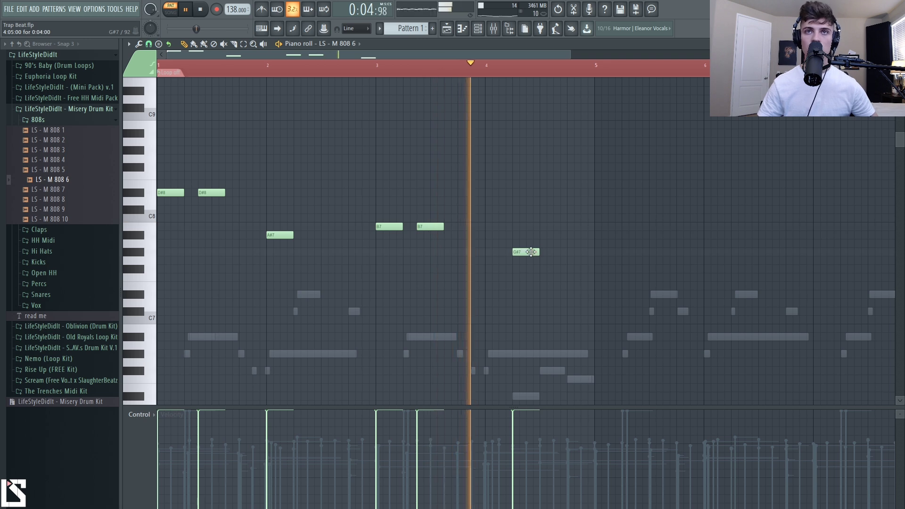
Transpose the 808 line down to D#5, D#5 and A#4 in bars 1 and 2, and B5, B5 and G#5 in bars 3 and 4.
left_click_drag(531, 252, 532, 234)
key("space")
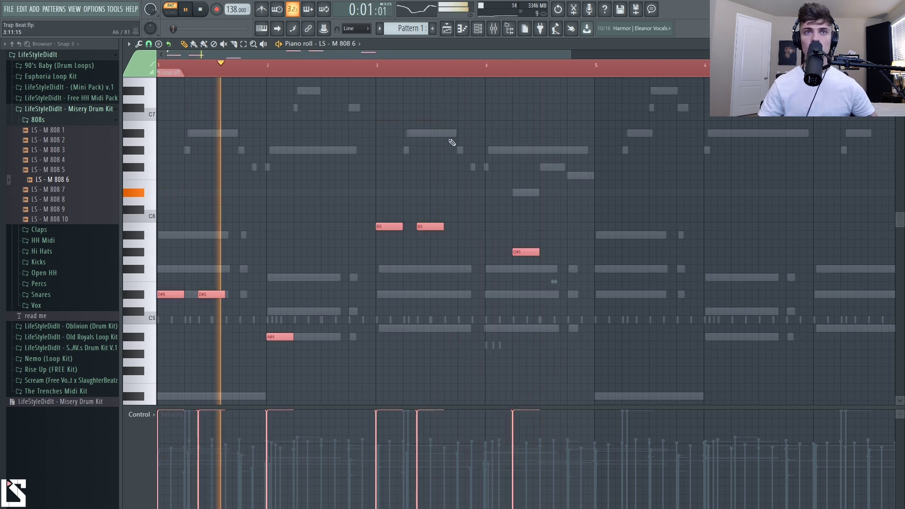
scroll(380, 253, "down", 3)
key("ctrl+d")
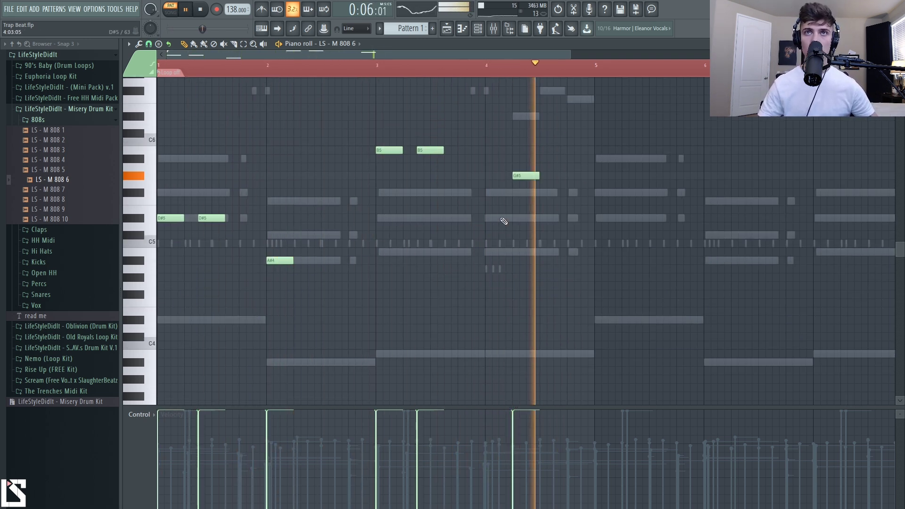
Rework the 808 line in bars 3 and 4 with three B4 notes after the B5, and extend the pattern through bars 5 to 8.
key("space")
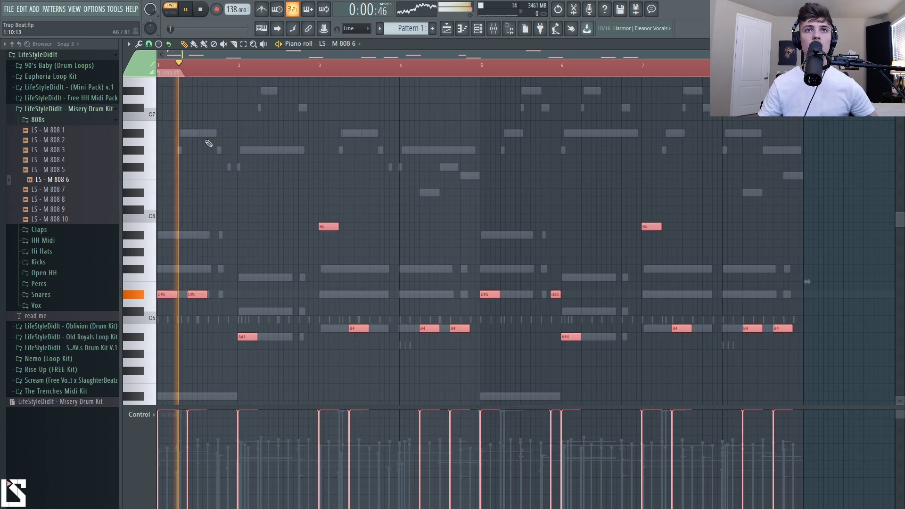
scroll(263, 135, "down", 4)
key("ctrl+d")
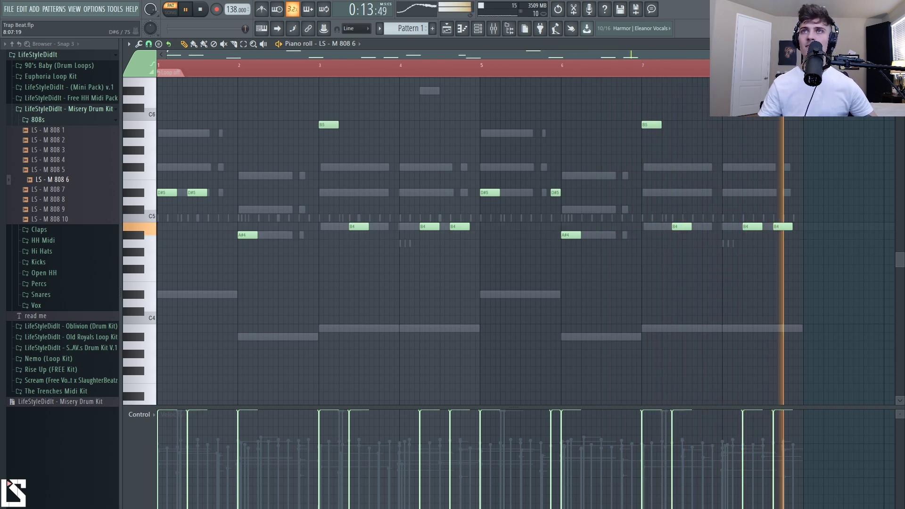
Play back the full eight-bar pattern with the new 808 line and bring up the channel rack.
left_click_drag(711, 54, 735, 54)
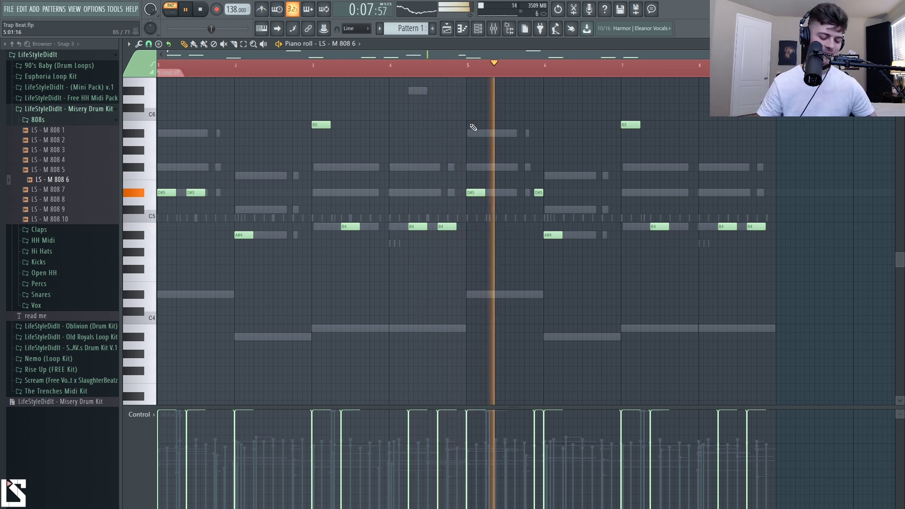
left_click(477, 29)
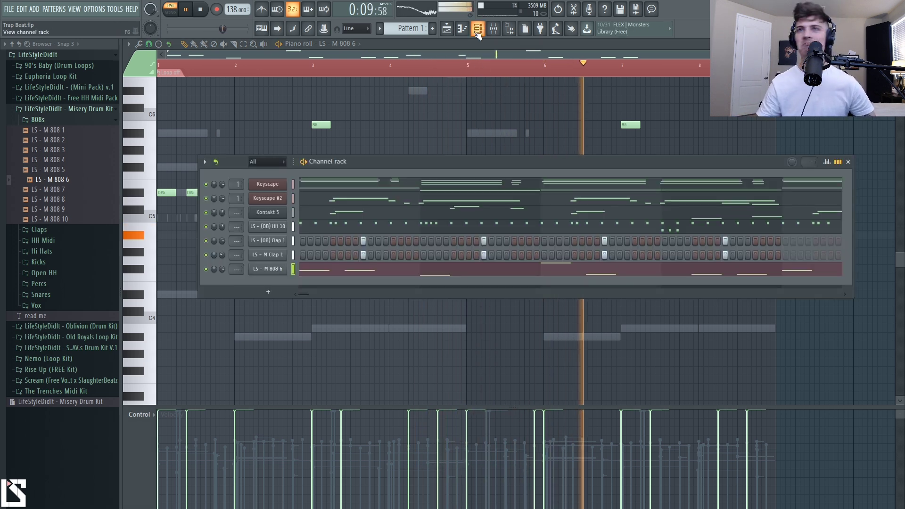
key("F6")
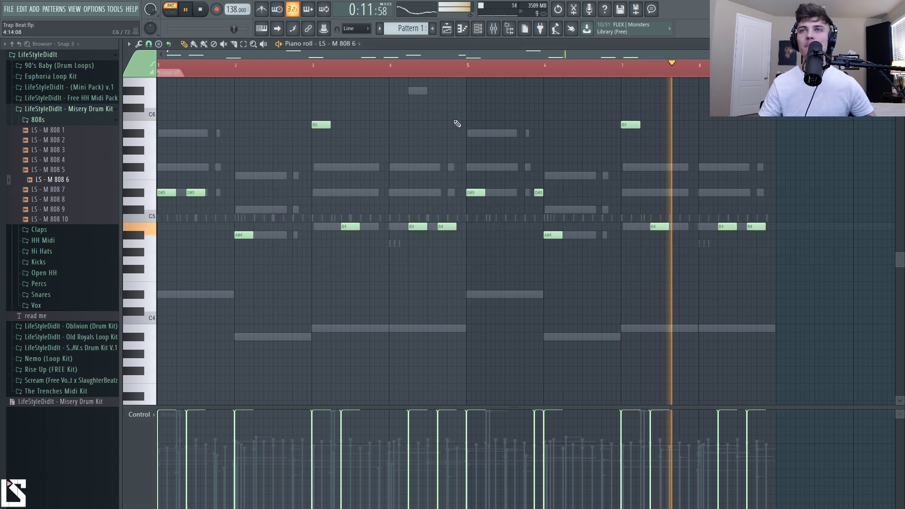
key("F6")
key("space")
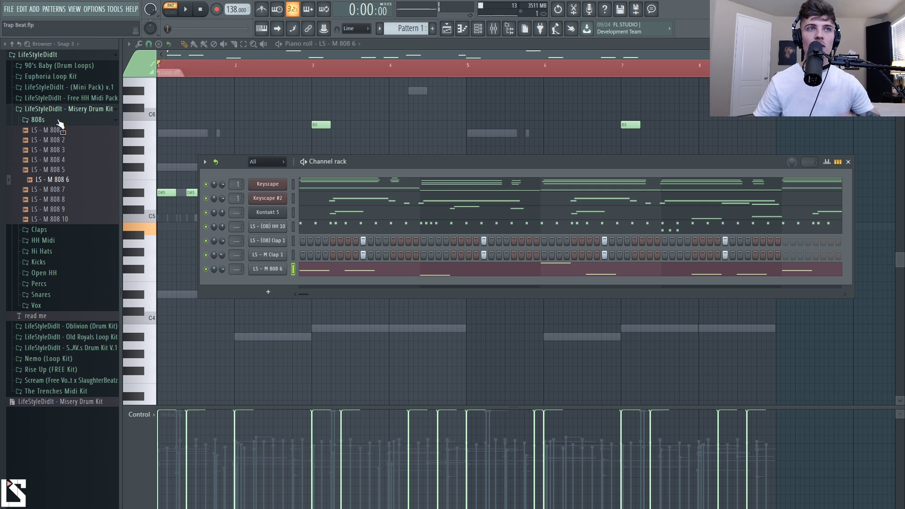
Audition several kick samples from the Misery Drum Kit and add LS - M Kick 10 as a new channel.
left_click(43, 263)
left_click(74, 353)
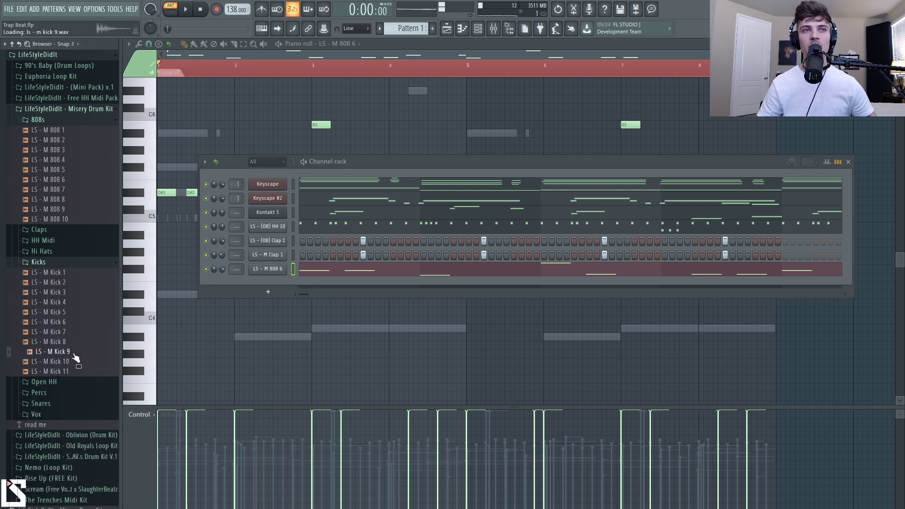
left_click(73, 372)
left_click(72, 344)
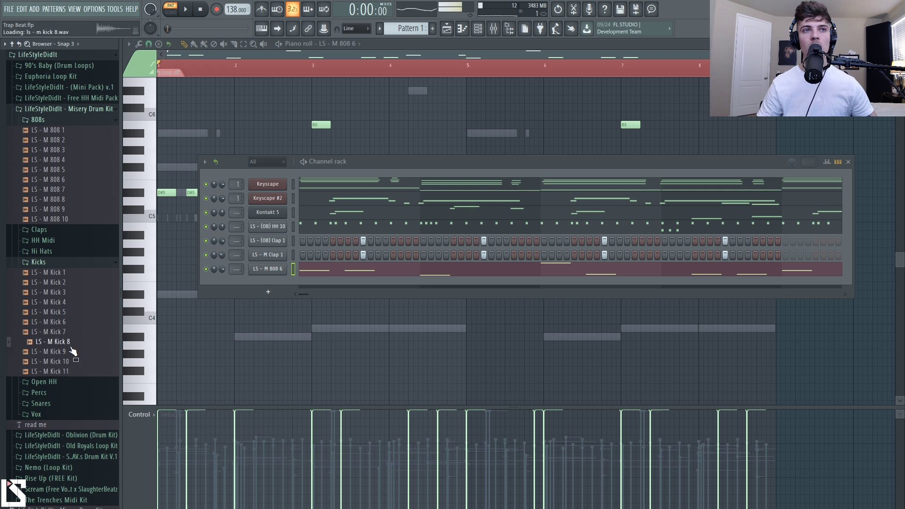
left_click(72, 334)
left_click(73, 362)
left_click_drag(281, 298, 271, 287)
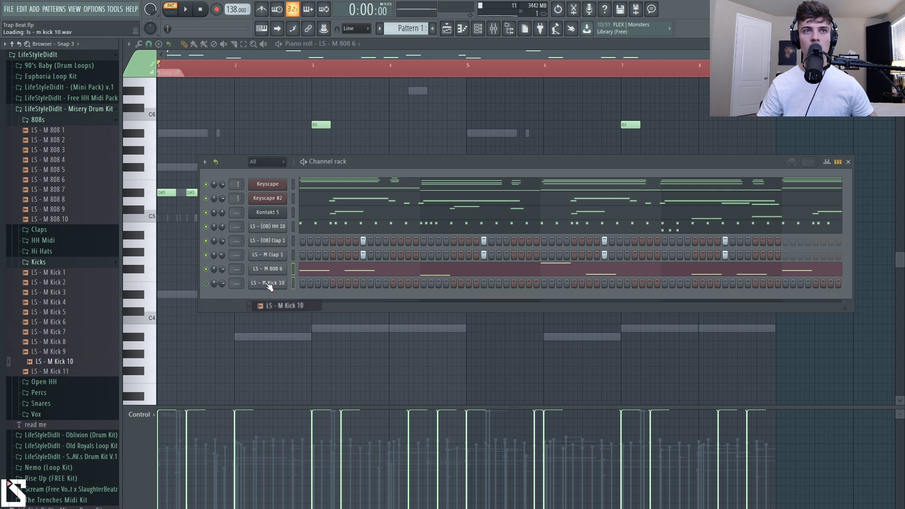
Draw C5 kick notes for LS - M Kick 10 at the starts of bars 1 and 3 and on beat 2 of bars 2 and 4.
left_click(268, 283)
left_click(425, 124)
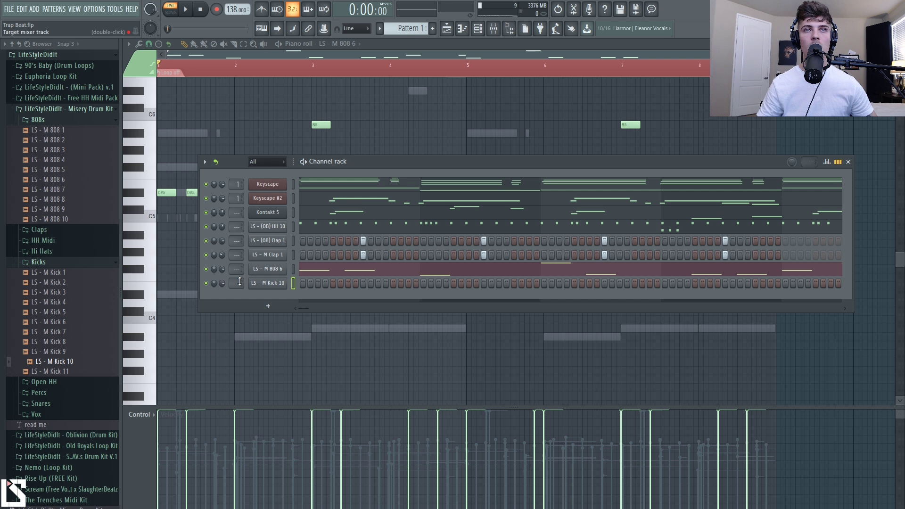
right_click(277, 284)
left_click(309, 284)
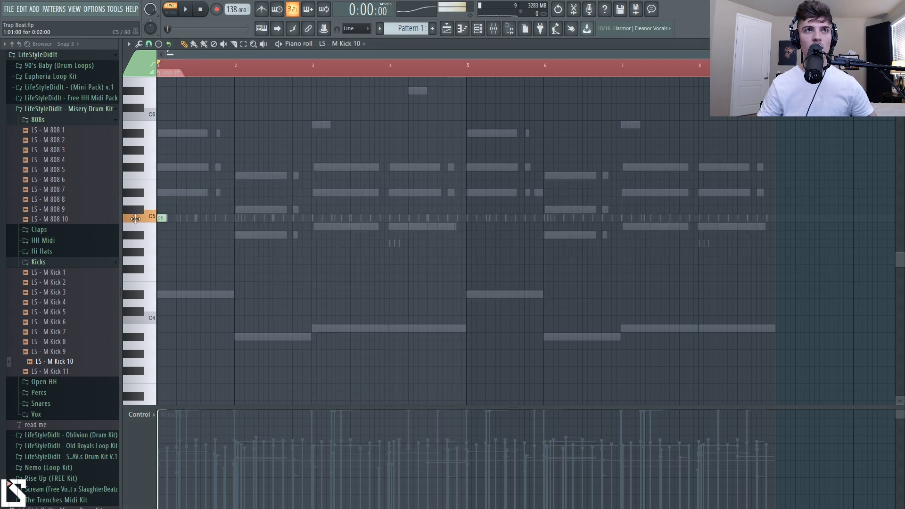
scroll(244, 69, "up", 2)
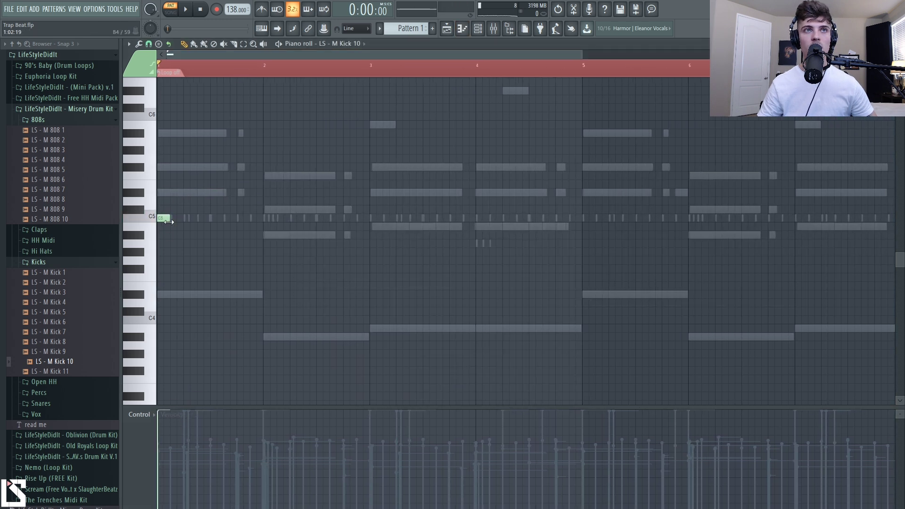
key("space")
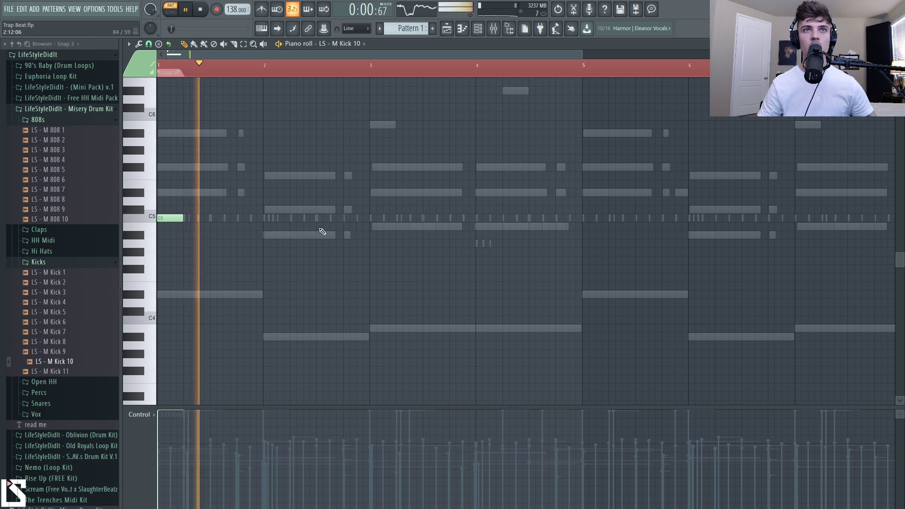
left_click(293, 218)
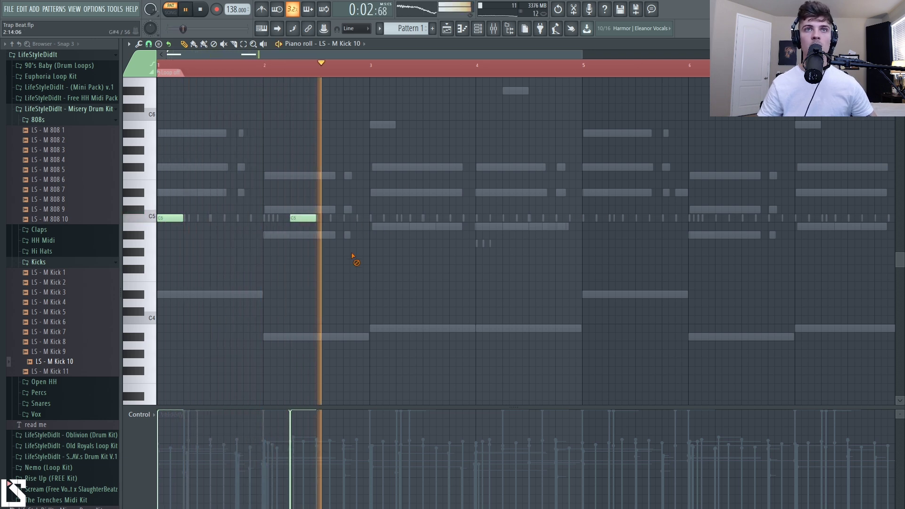
left_click(372, 218)
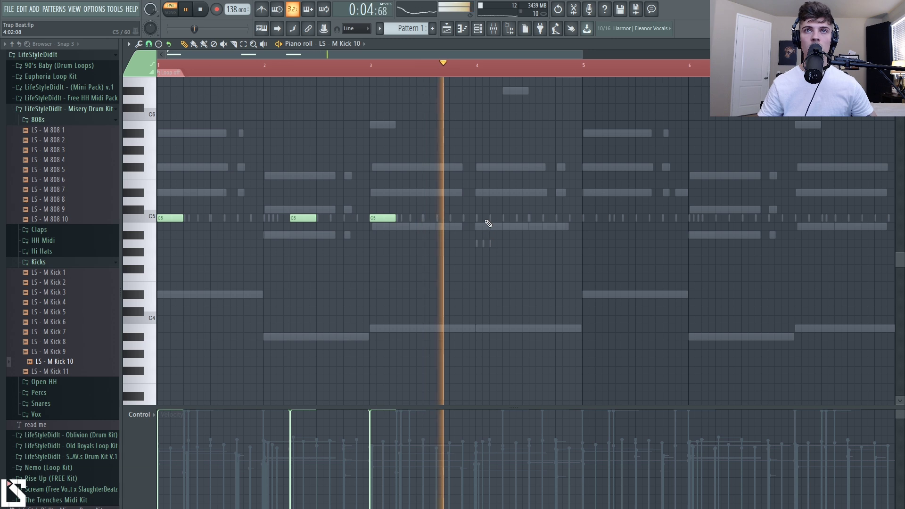
left_click(503, 218)
Duplicate the four kick notes of bars 1 to 4 into bars 5 to 8.
left_click_drag(544, 188, 168, 282)
key("space")
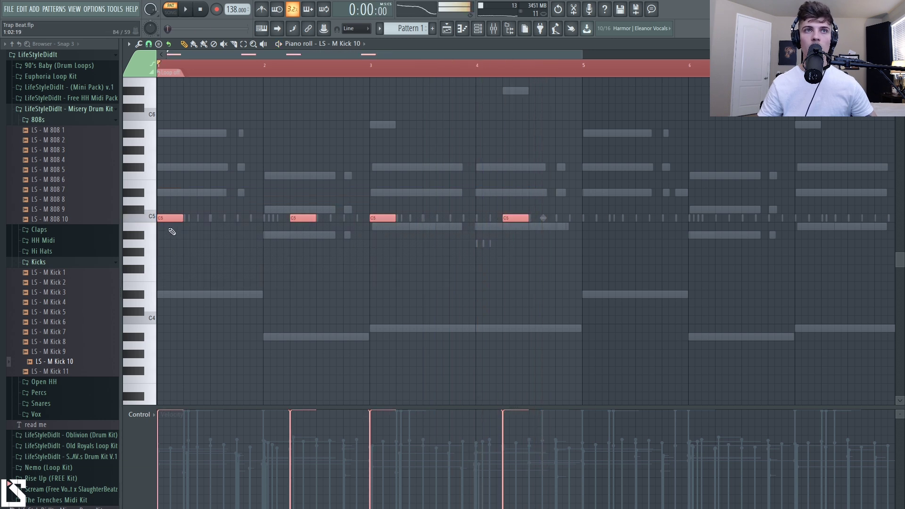
left_click_drag(170, 218, 594, 243)
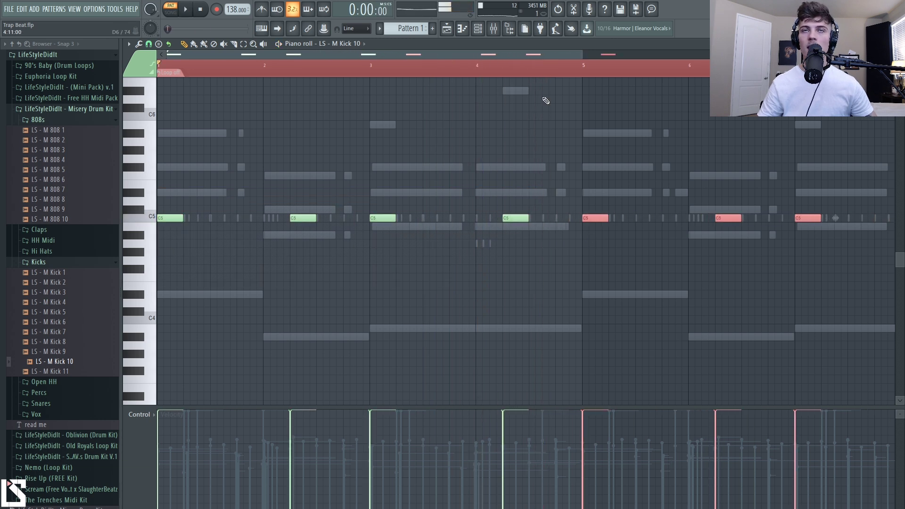
Clone the Keyscape chord channel and replace the clone's instrument with Omnisphere.
left_click(477, 28)
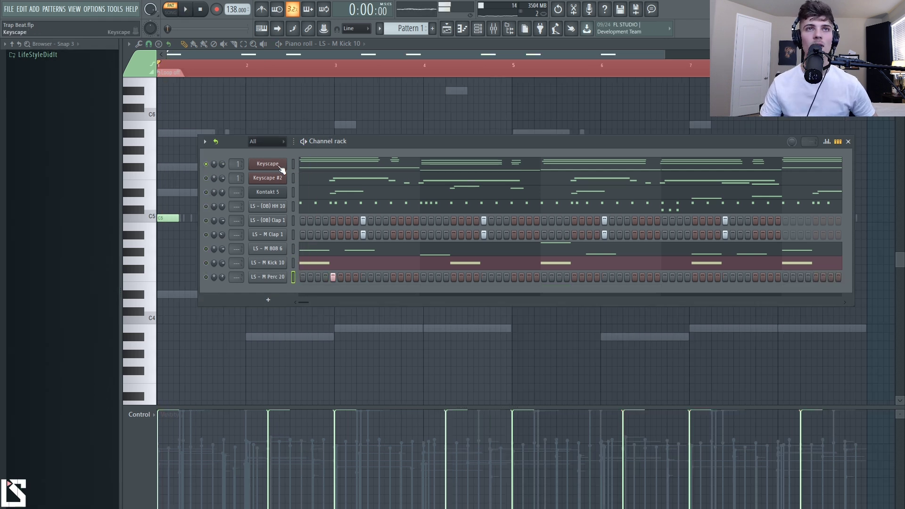
right_click(282, 164)
left_click(330, 246)
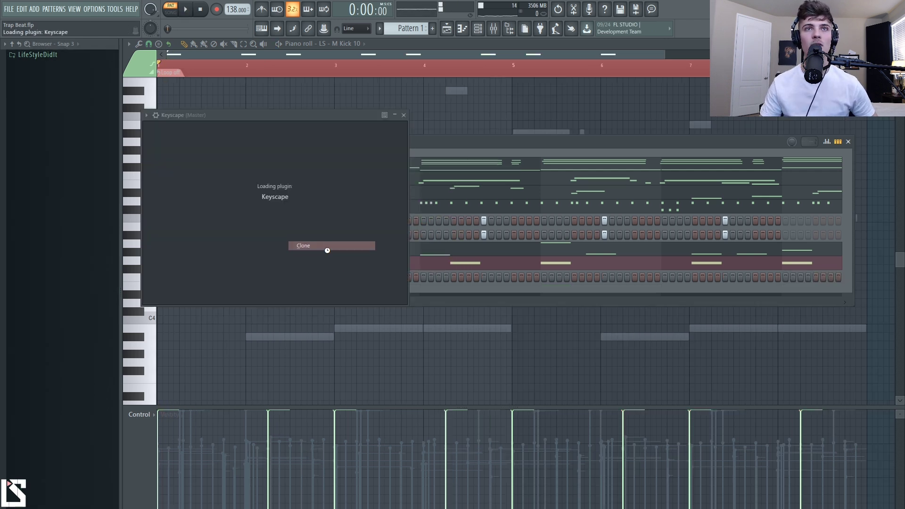
left_click(686, 116)
right_click(283, 178)
mouse_move(330, 251)
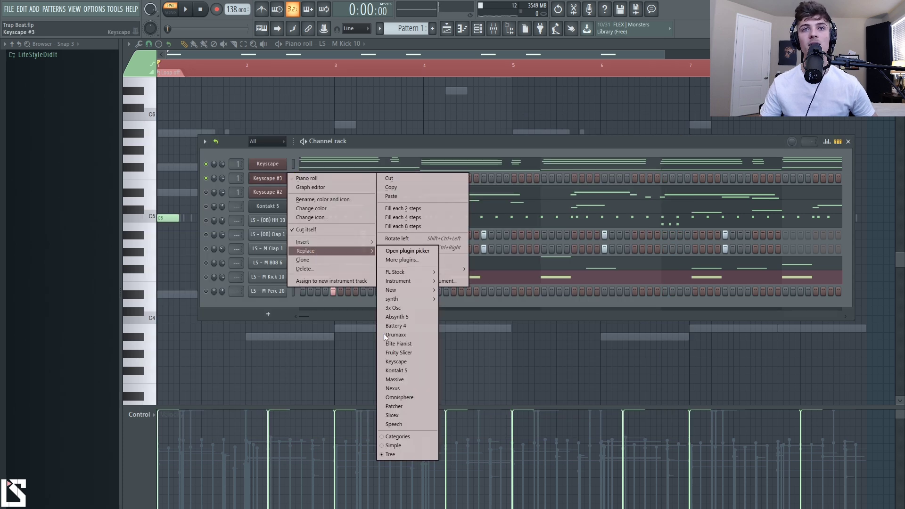
left_click(399, 398)
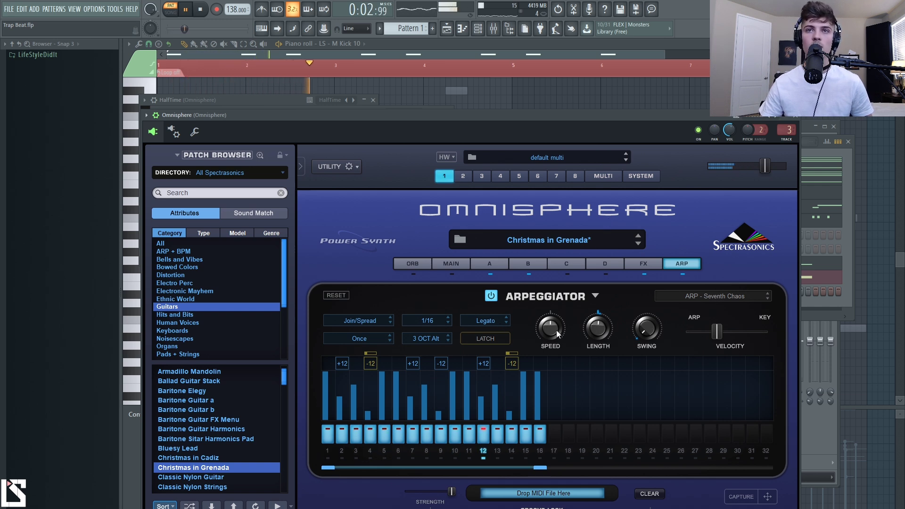
mouse_move(600, 333)
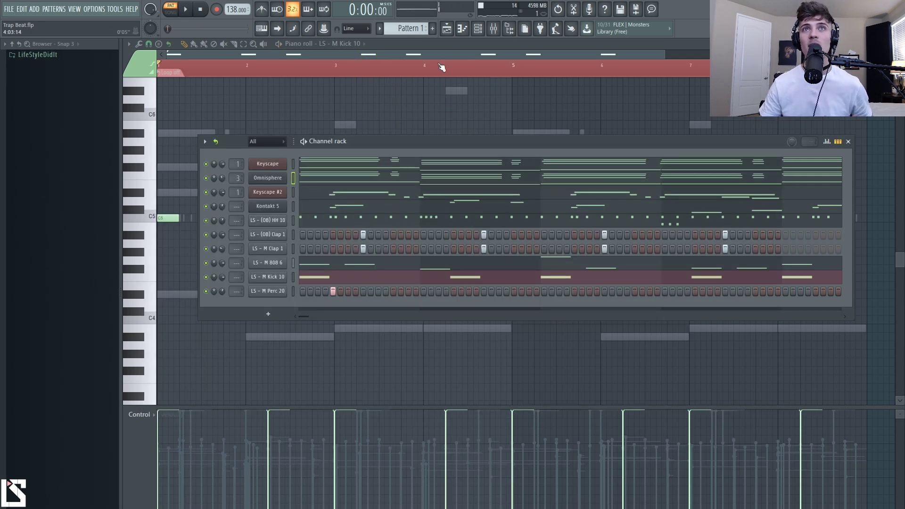
Rename the Keyscape, Omnisphere, Keyscape #2 and Kontakt 5 channels as Keys, Arp, Melody and Organ.
left_click(447, 30)
right_click(163, 84)
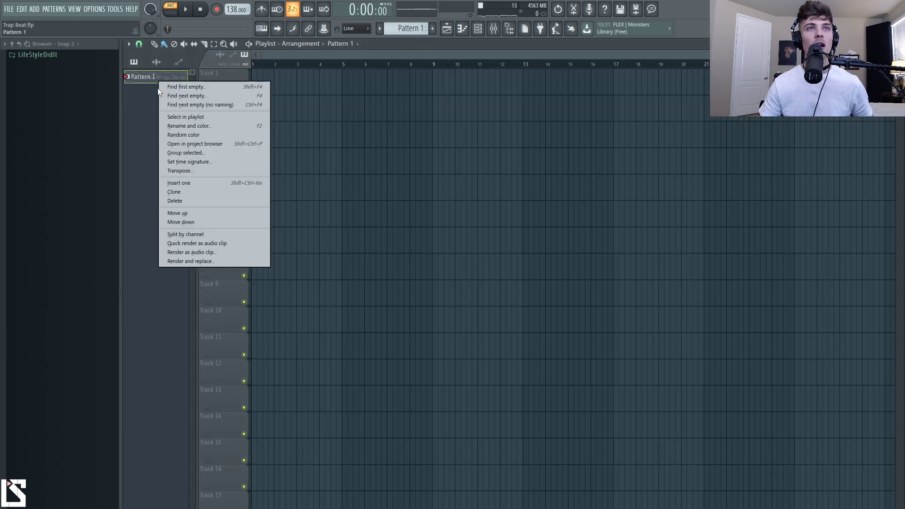
left_click(477, 30)
middle_click(278, 163)
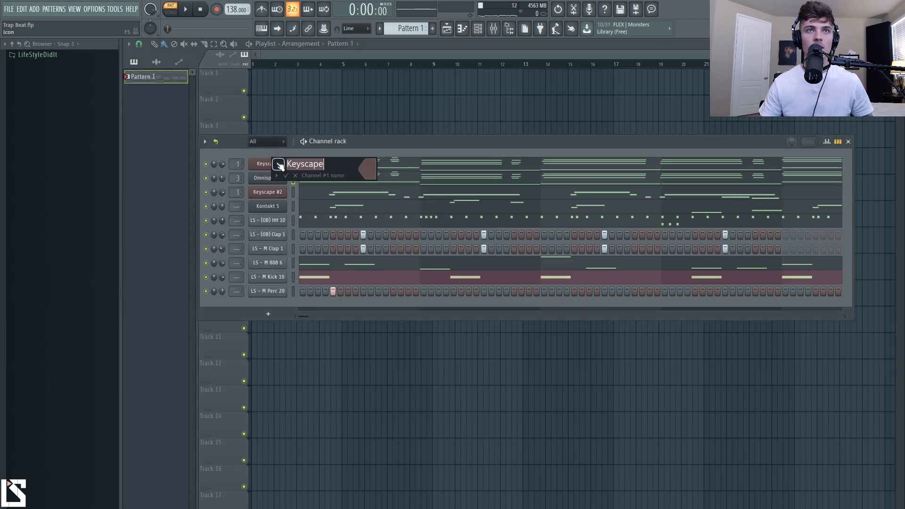
key("Return")
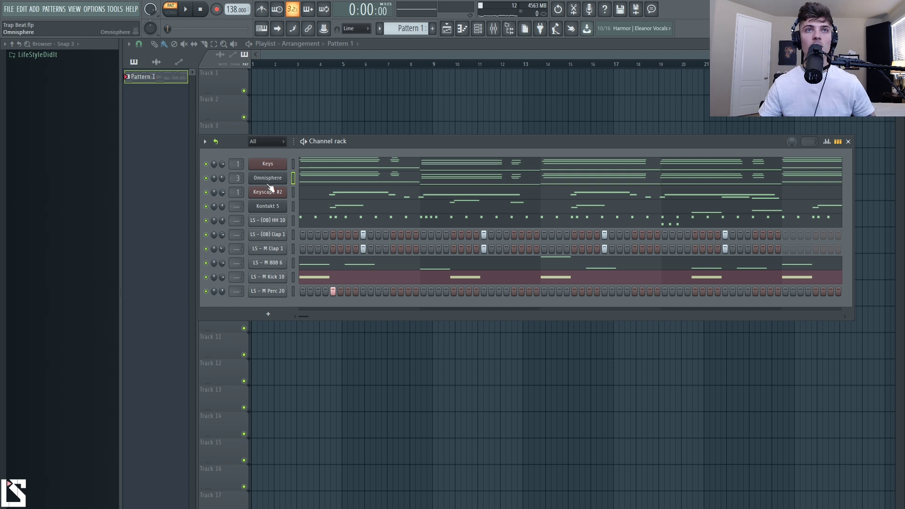
left_click(273, 181, "shift")
type("A")
key("Return")
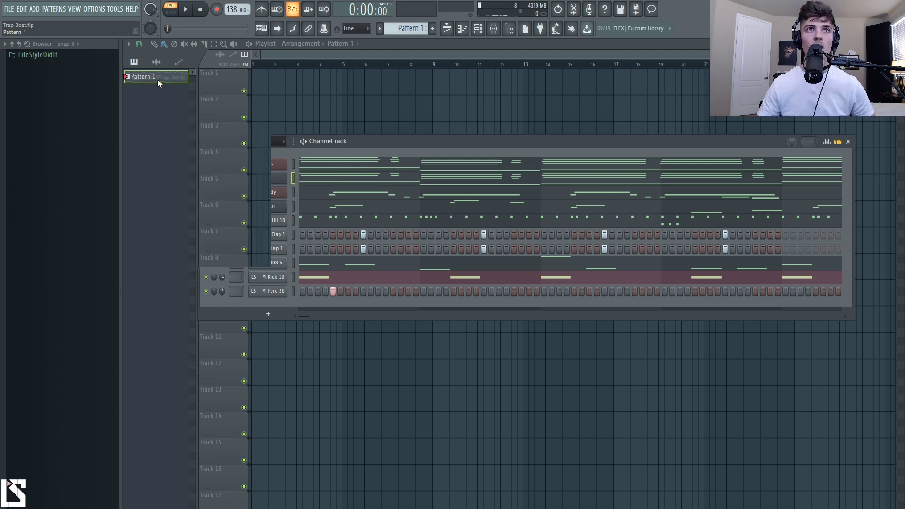
Split Pattern 1 by channel into separate patterns and return to the playlist.
right_click(158, 79)
left_click(193, 231)
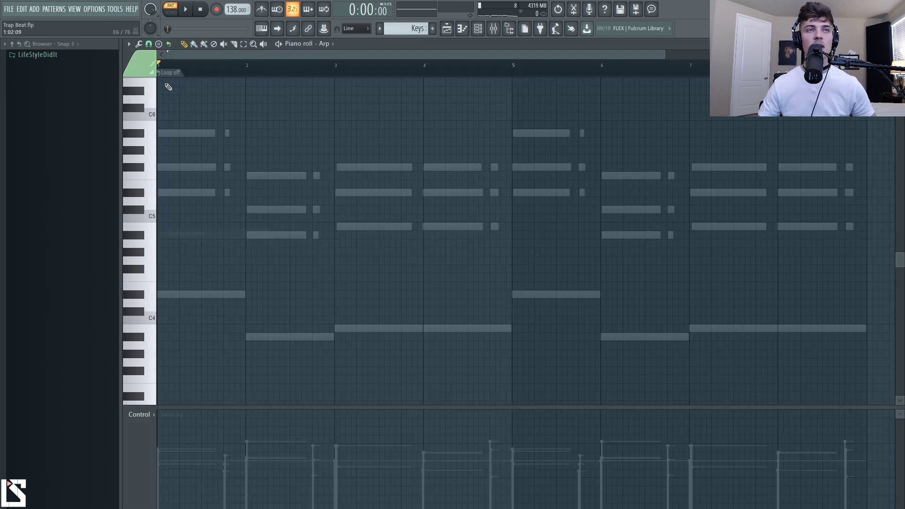
key("F5")
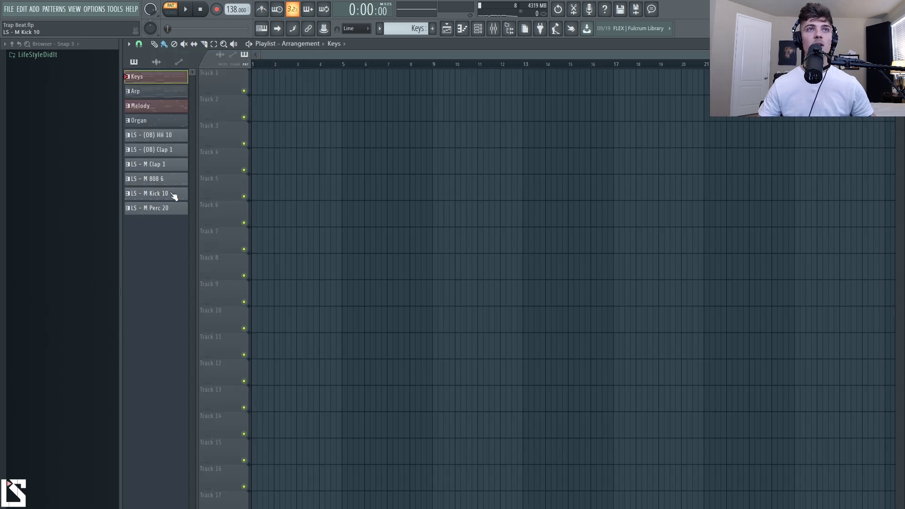
Place all ten patterns at bar 1 on Tracks 1 to 10, extending both clap clips and the perc clip to eight bars.
left_click(167, 209, "shift")
left_click_drag(277, 78, 253, 82)
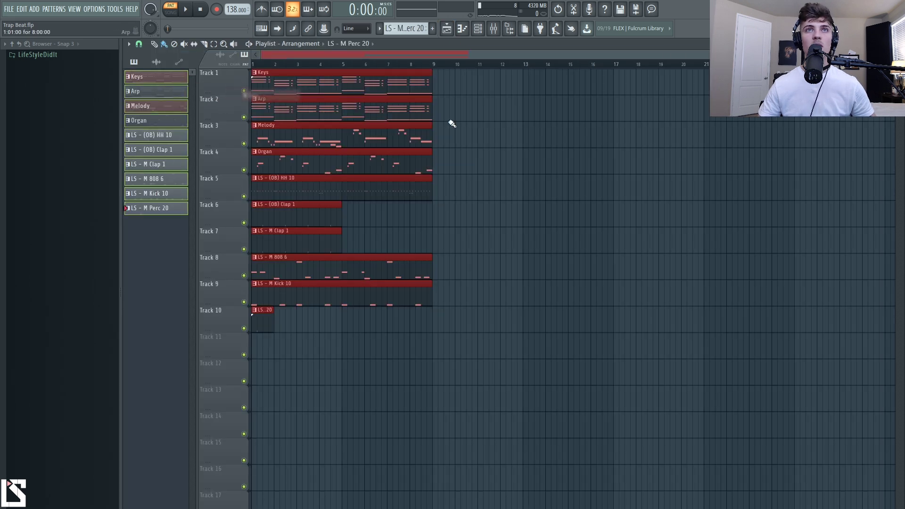
left_click(464, 173, "ctrl")
left_click_drag(364, 219, 431, 249)
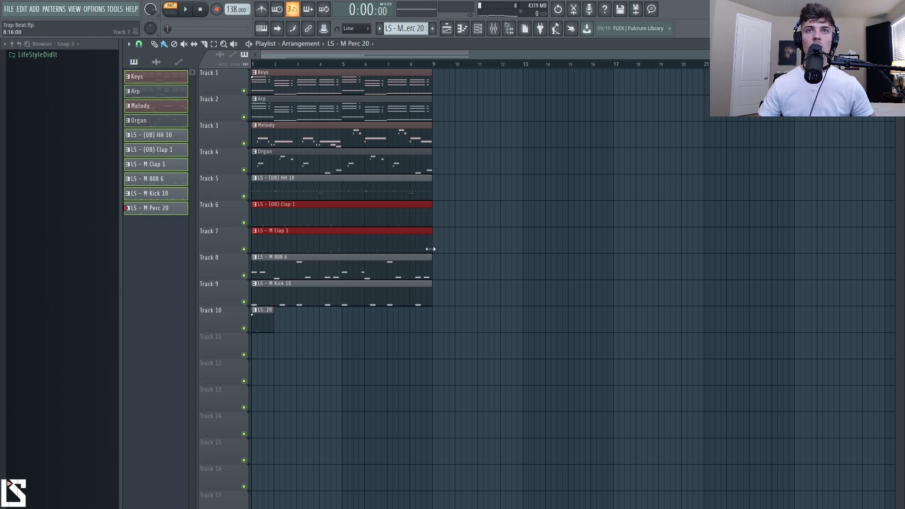
left_click_drag(273, 330, 425, 331)
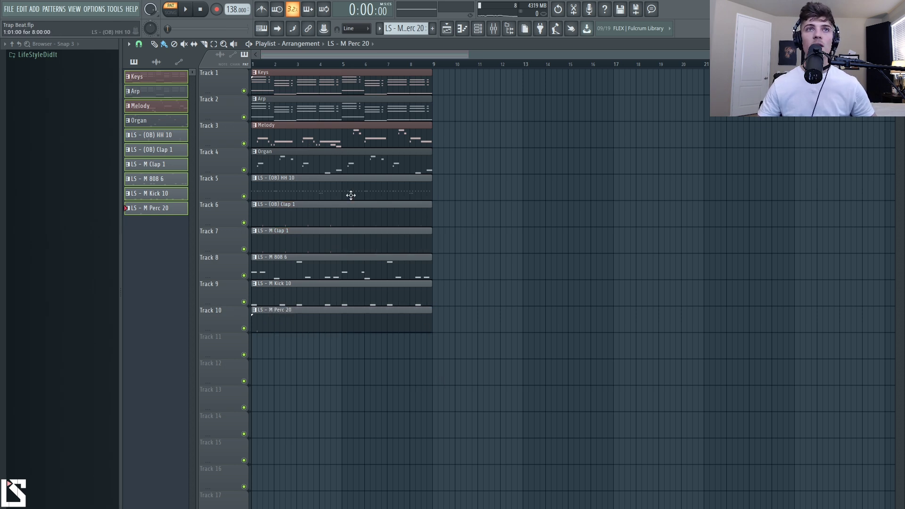
Duplicate all clips at bar 13, removing Melody and Organ from the copy and Arp from the original section.
left_click_drag(376, 384, 263, 63)
left_click_drag(302, 85, 560, 99)
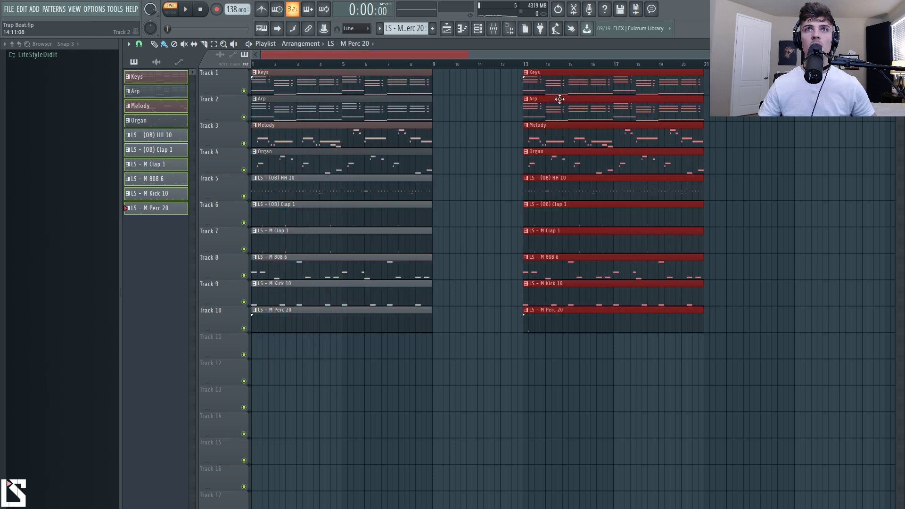
left_click(505, 102)
right_click(543, 141)
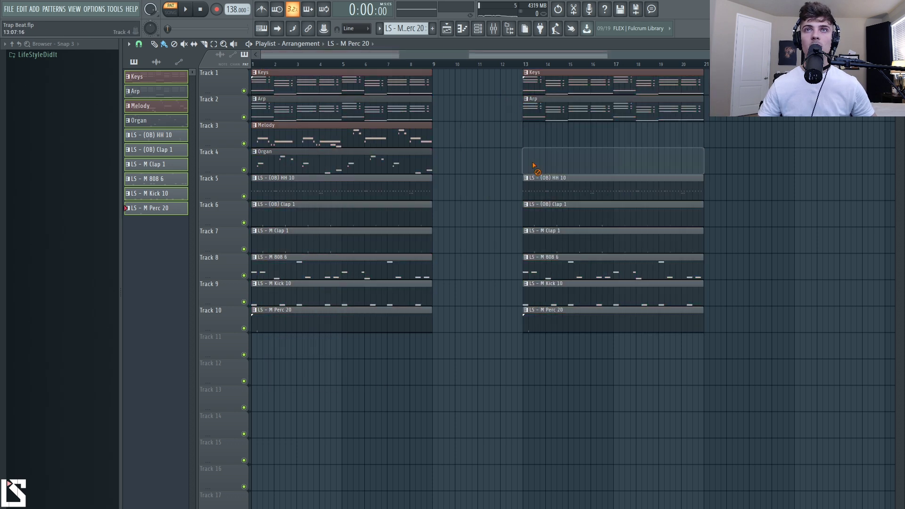
right_click(536, 164)
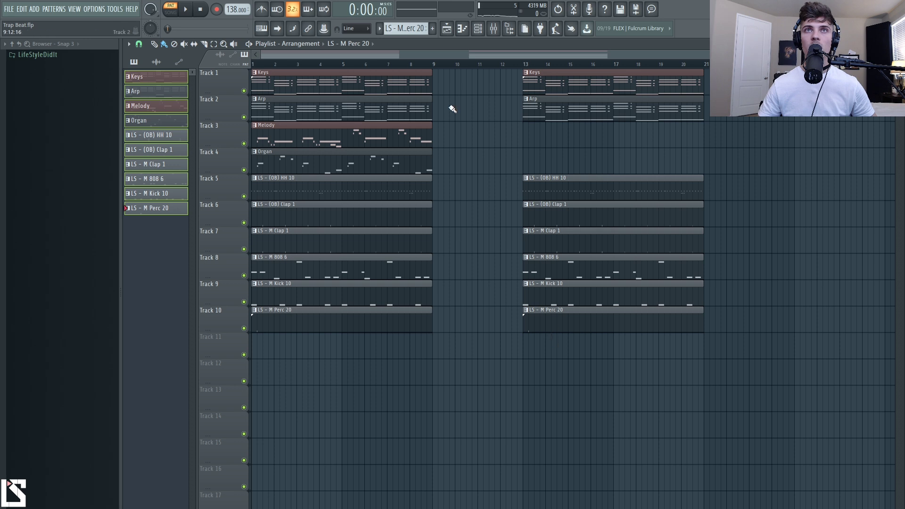
right_click(285, 110)
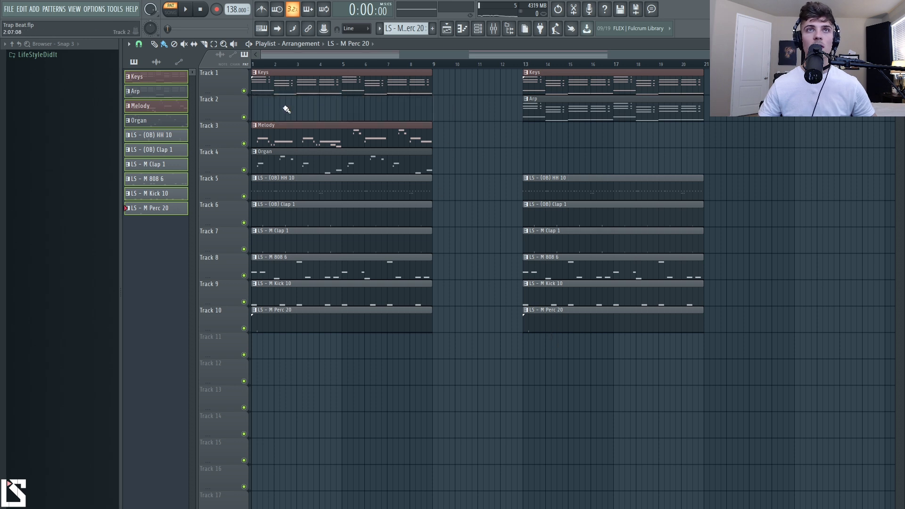
Move the second section to bar 9, directly after the first, and shift the whole arrangement eight bars so it starts at bar 9.
left_click_drag(468, 377, 280, 61)
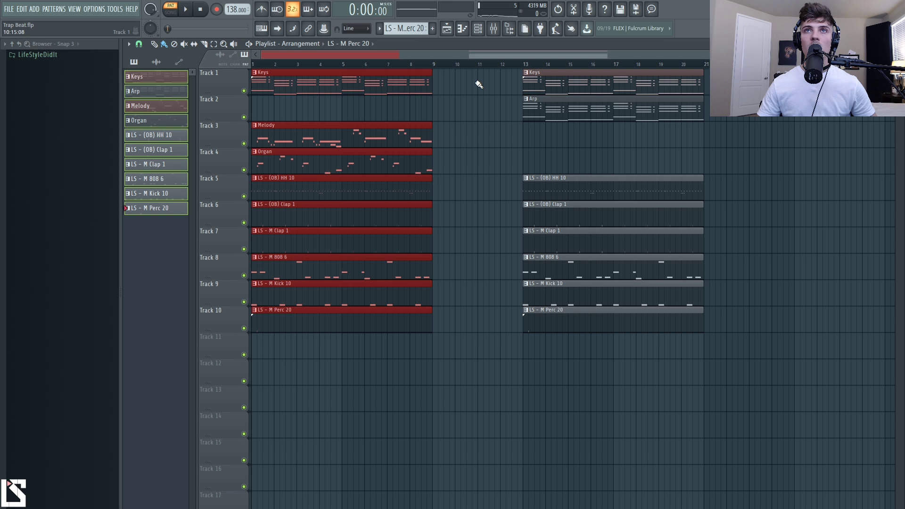
left_click_drag(479, 84, 703, 358)
left_click_drag(634, 91, 523, 81)
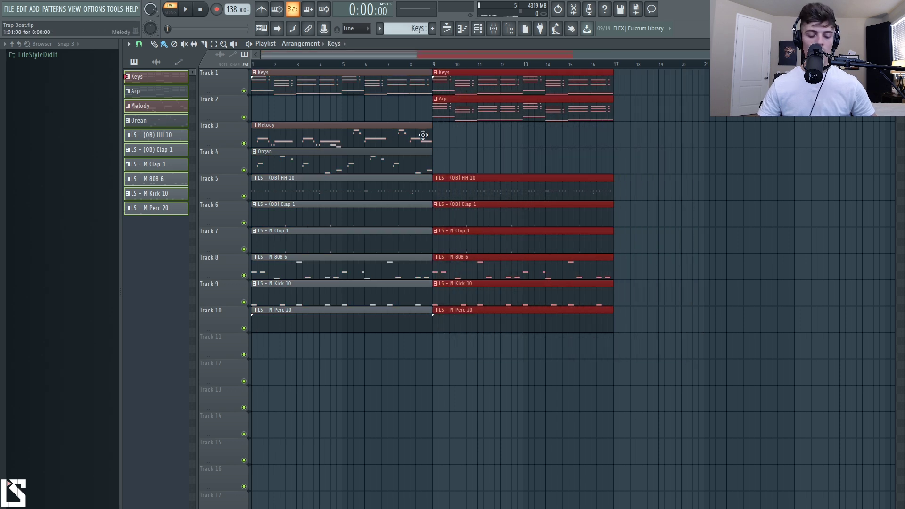
key("ctrl+a")
left_click_drag(317, 93, 485, 94)
right_click(383, 94)
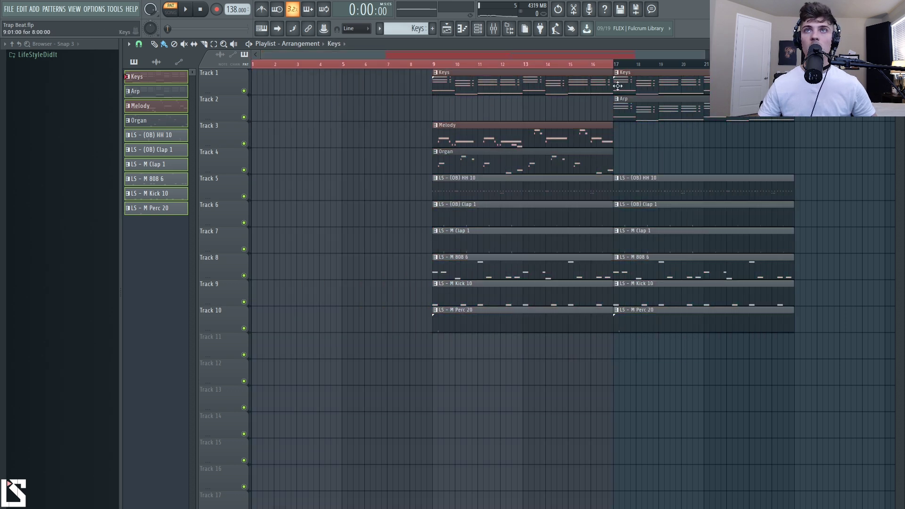
Copy the Keys and Arp clips to bar 1 as an eight-bar intro and clear the time selection.
left_click_drag(618, 86, 277, 90)
left_click(274, 63)
key("ctrl+d")
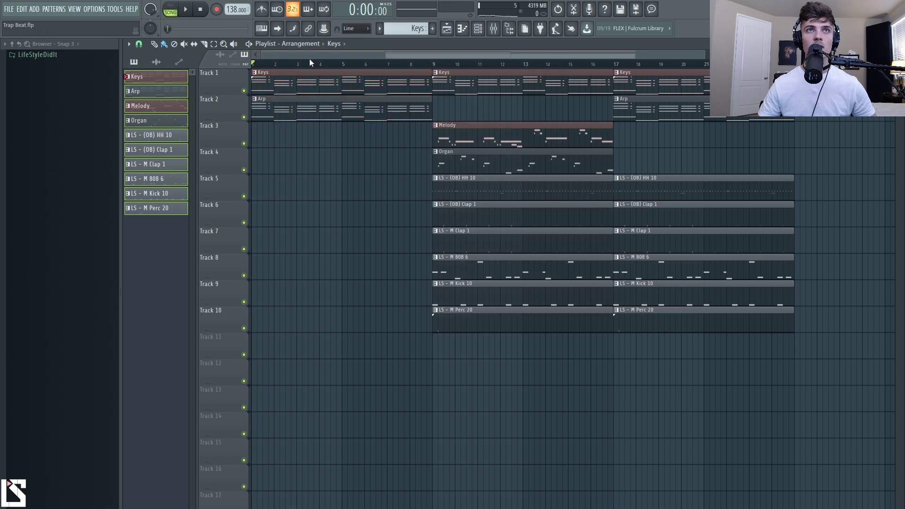
On the Master mixer track, move the effect in slot 2 to slot 8 and load HalfTime in slot 2.
scroll(310, 60, "down", 4)
key("F9")
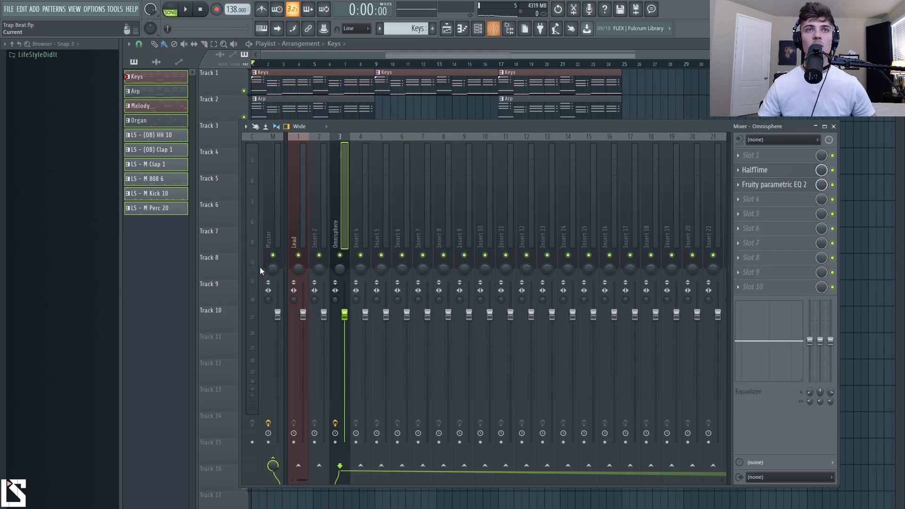
left_click(275, 220)
left_click_drag(752, 172, 754, 258)
left_click(748, 168)
mouse_move(868, 267)
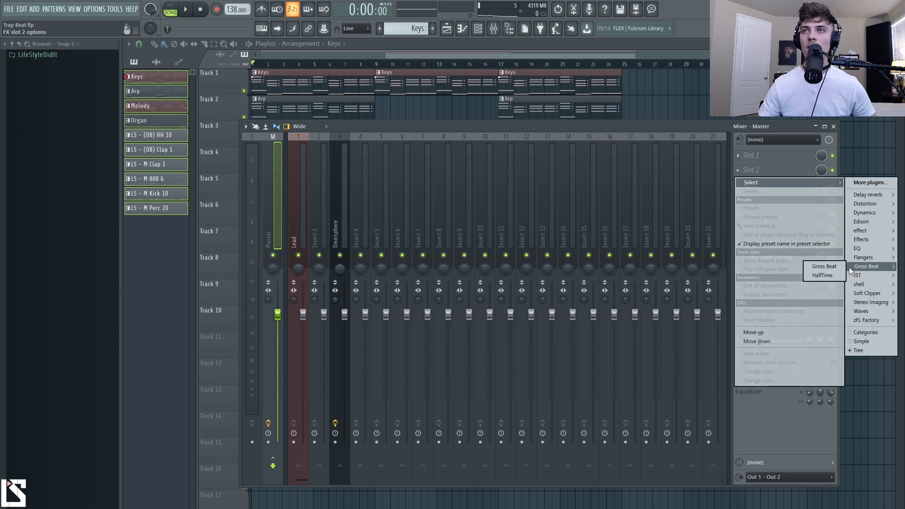
left_click(825, 278)
Create an automation clip for HalfTime's mix level on the Master and cut it at bar 9, deleting the remainder.
right_click(822, 170)
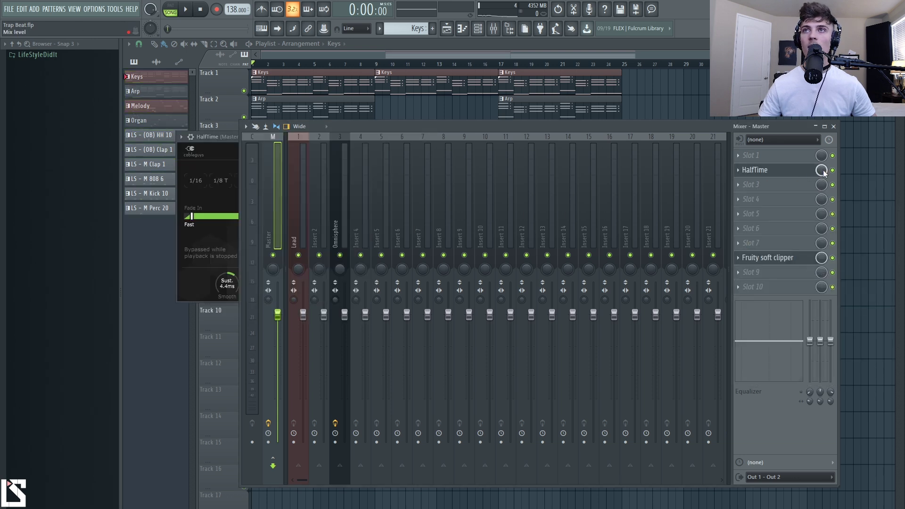
left_click(847, 232)
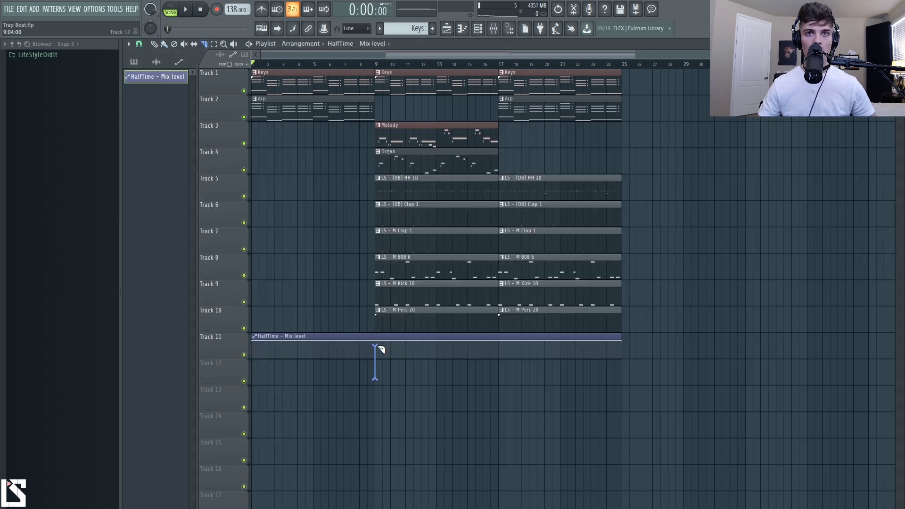
right_click(400, 338)
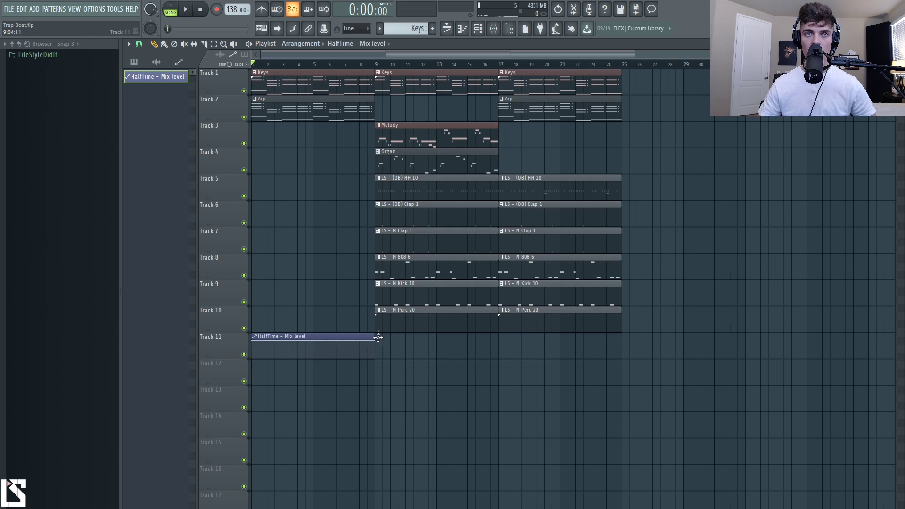
Place a unique copy of the HalfTime mix automation at bar 9 and curve the intro automation down to zero by the intro's end.
left_click(378, 338)
left_click(378, 337)
left_click(399, 407)
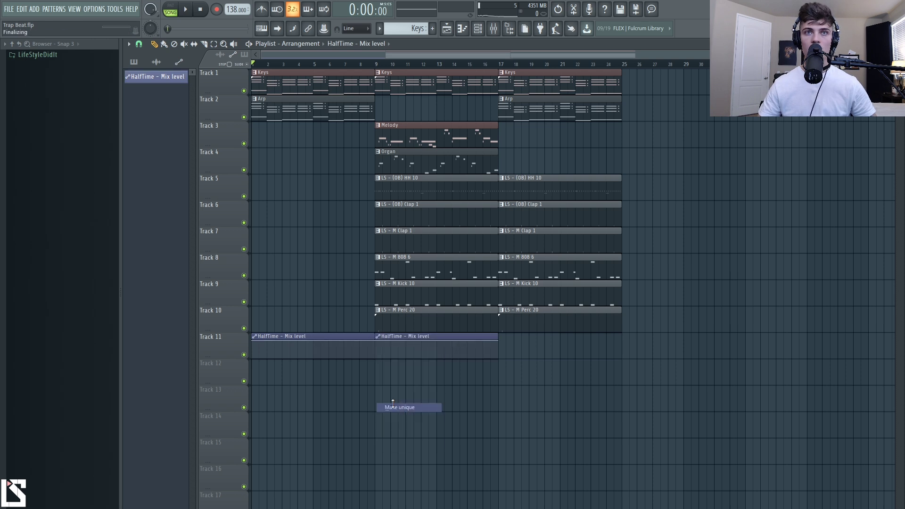
left_click(378, 338)
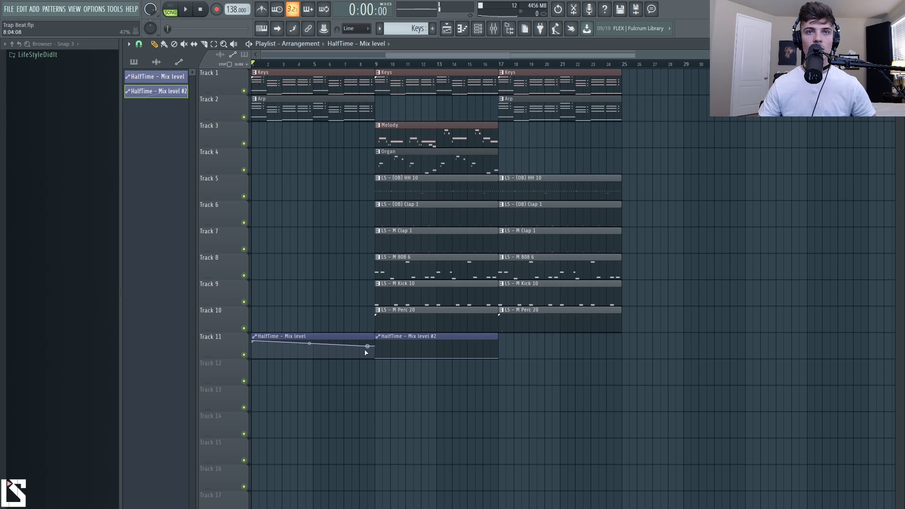
left_click_drag(366, 349, 367, 356)
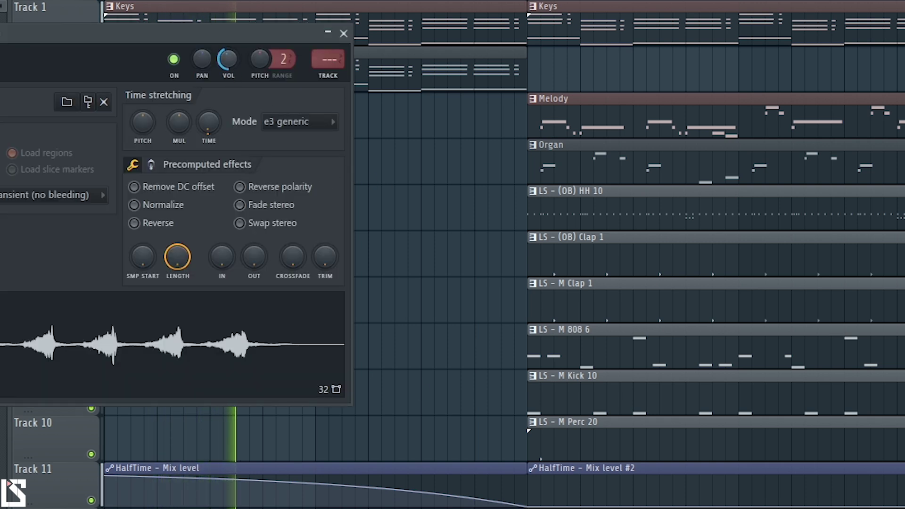
key("Escape")
scroll(504, 255, "down", 3)
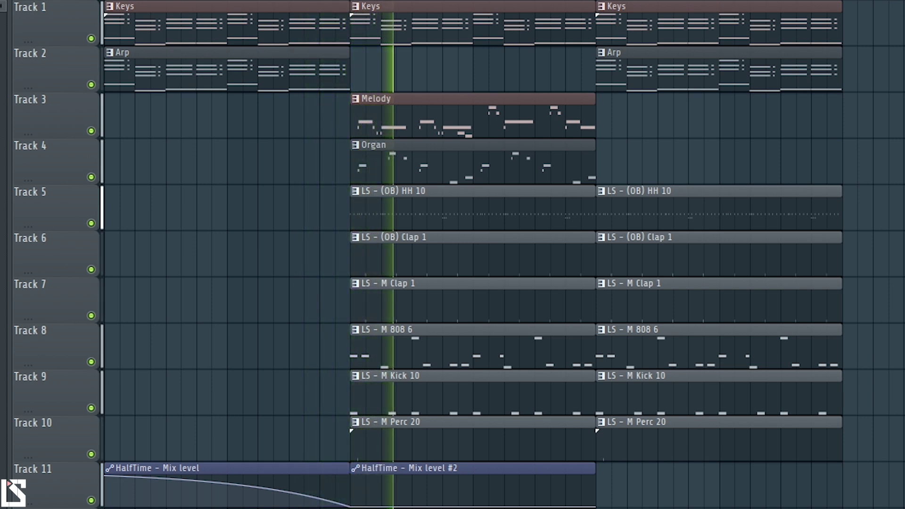
scroll(456, 70, "down", 4)
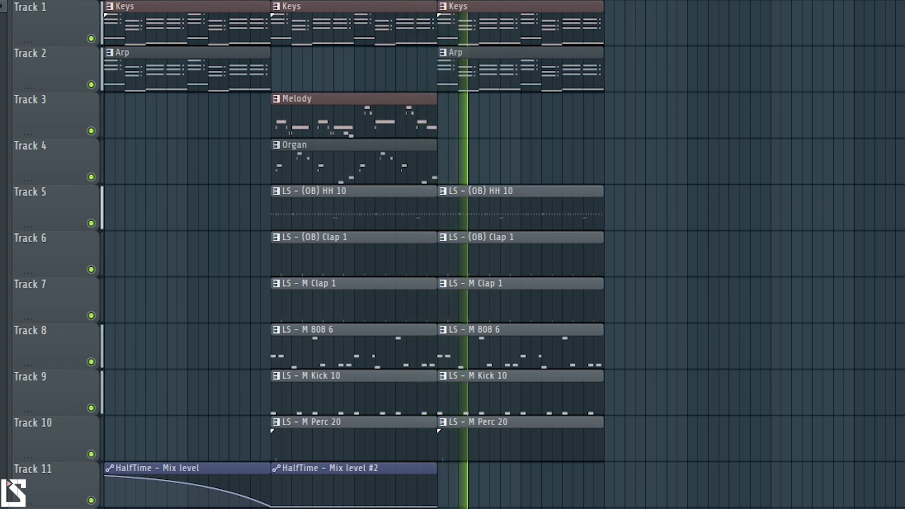
key("F6")
left_click(144, 137)
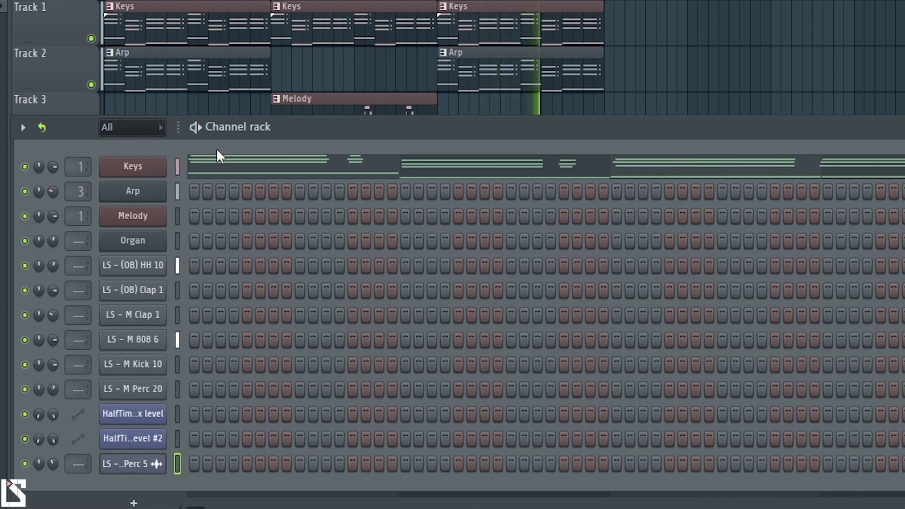
key("F6")
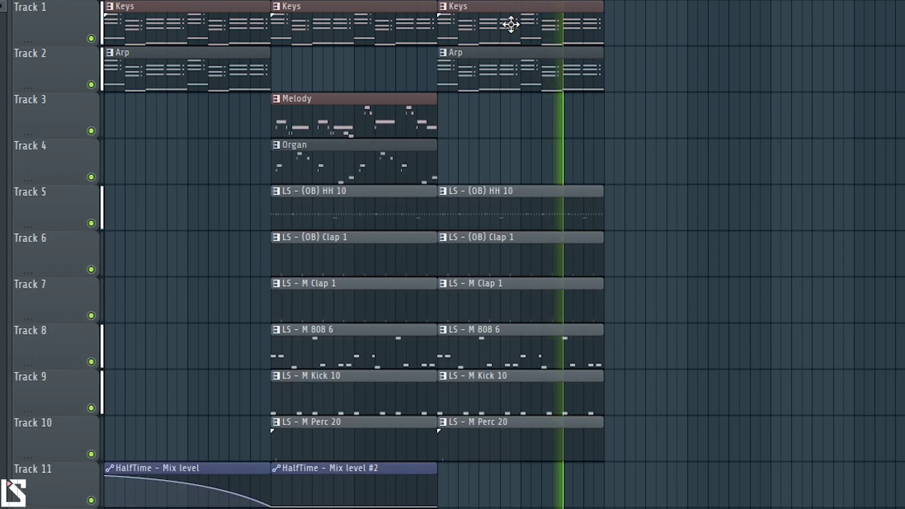
Duplicate the eight-bar section at bar 17, with its Keys, Arp, drum and 808 clips, directly after itself at bar 25.
left_click_drag(511, 24, 703, 439)
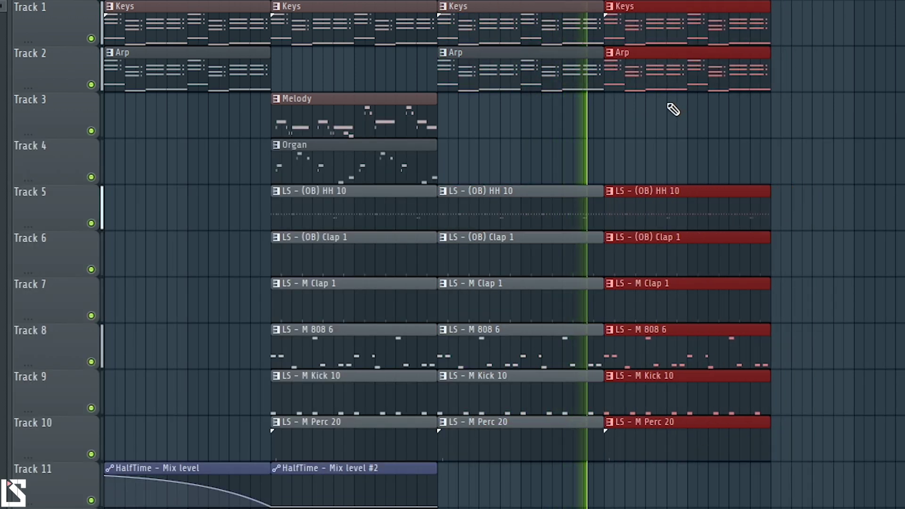